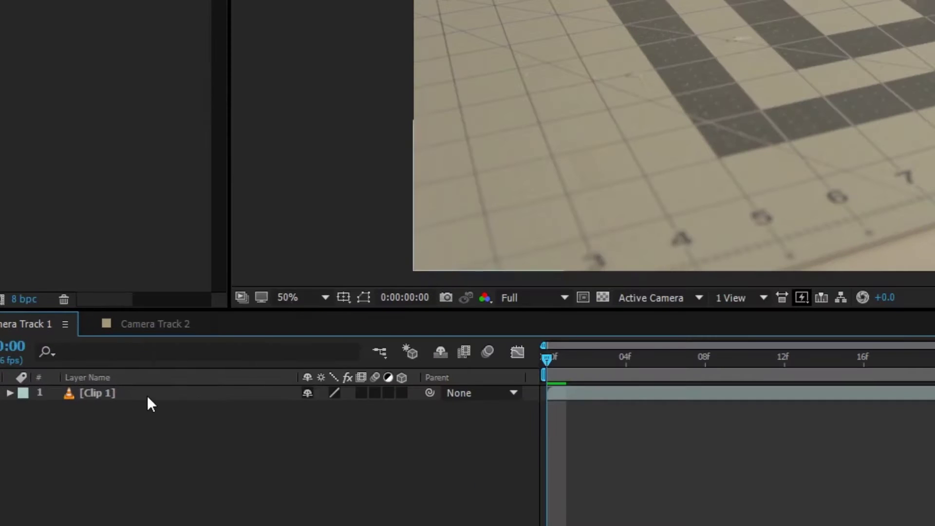
Bring up the context menu for the Clip 1 layer in Camera Track 1.
right_click(113, 399)
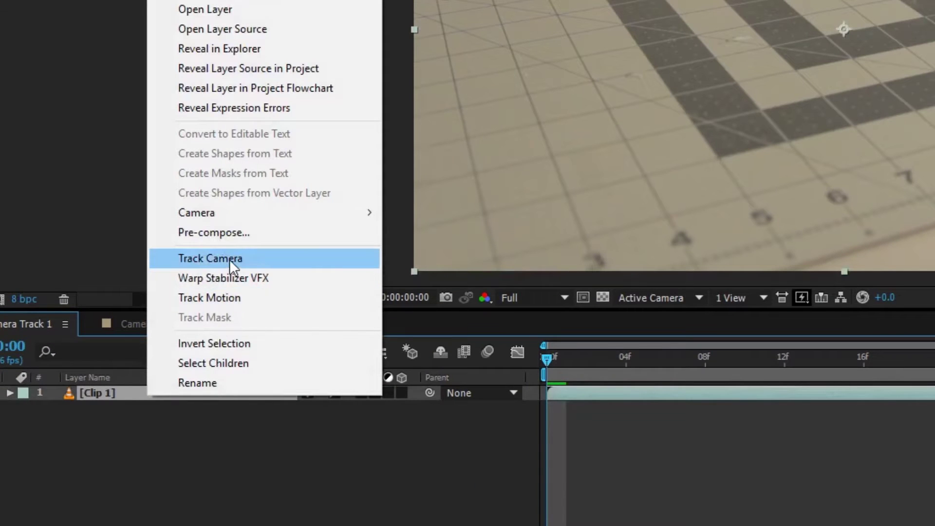
Apply Track Camera to Clip 1 so the 3D Camera Tracker analyzes and solves it.
left_click(217, 258)
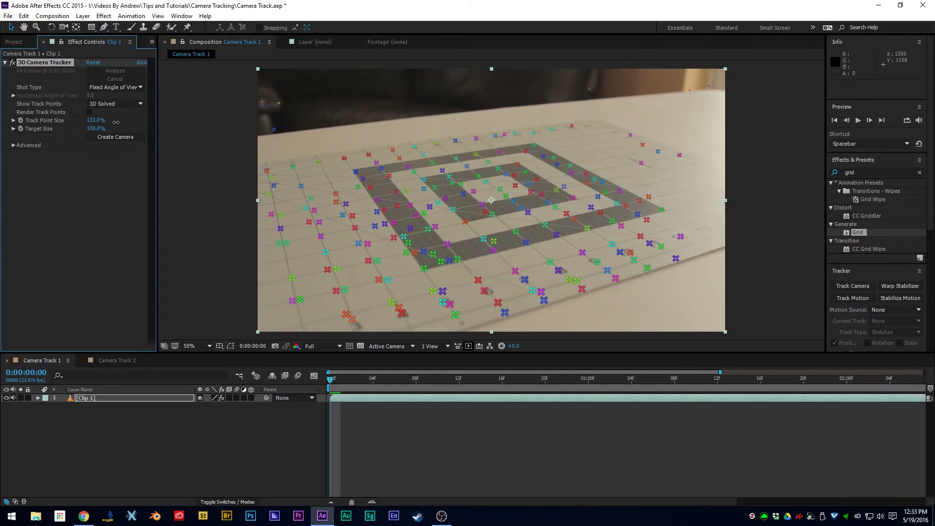
Set Track Point Size 164% and Target Size 372%, then select four points around the mat centre.
left_click_drag(116, 122, 129, 122)
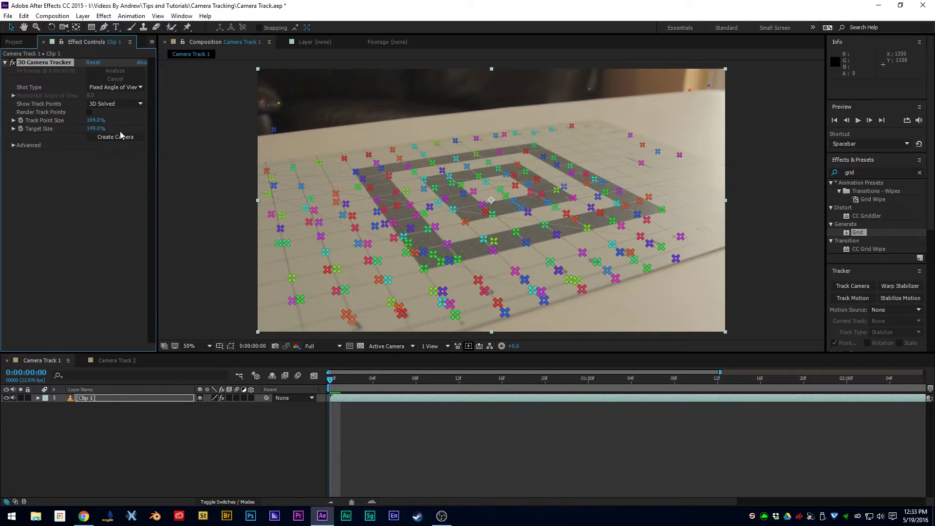
left_click_drag(121, 135, 229, 135)
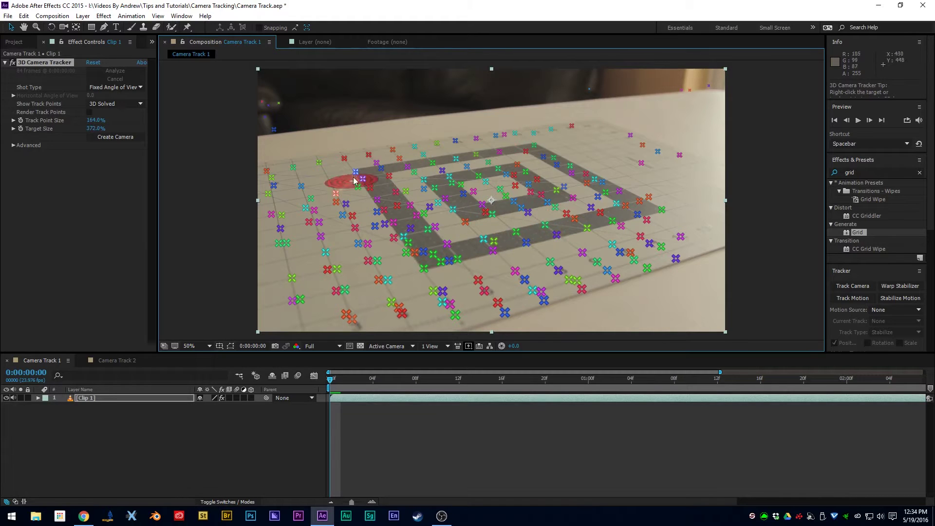
left_click(533, 145, "shift")
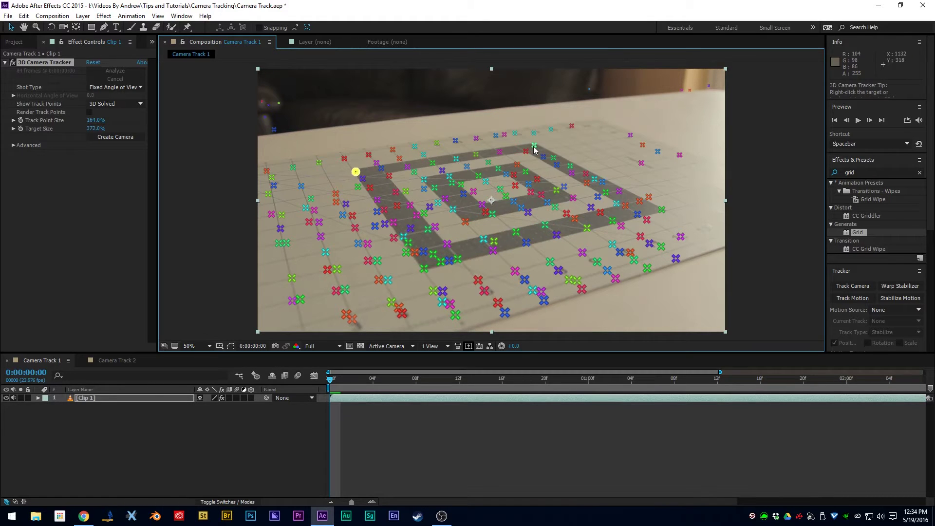
left_click(527, 242, "shift")
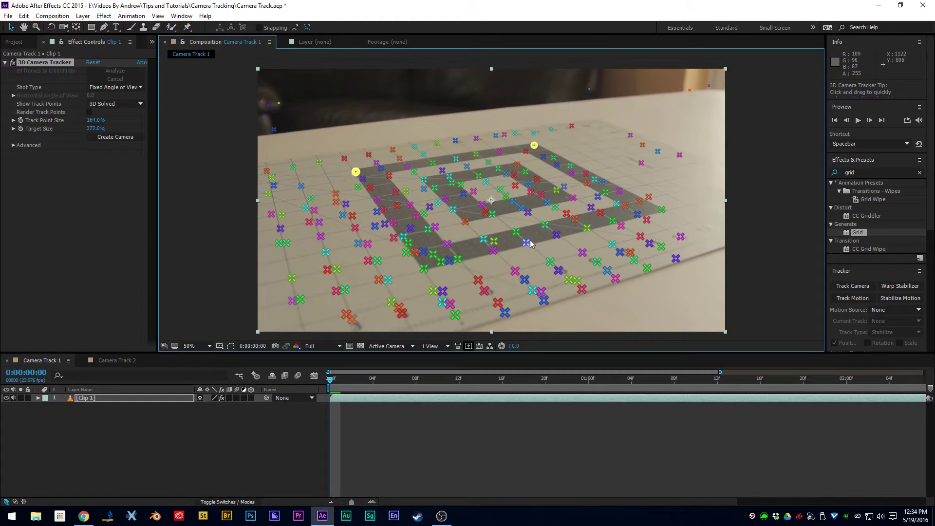
left_click(614, 222, "shift")
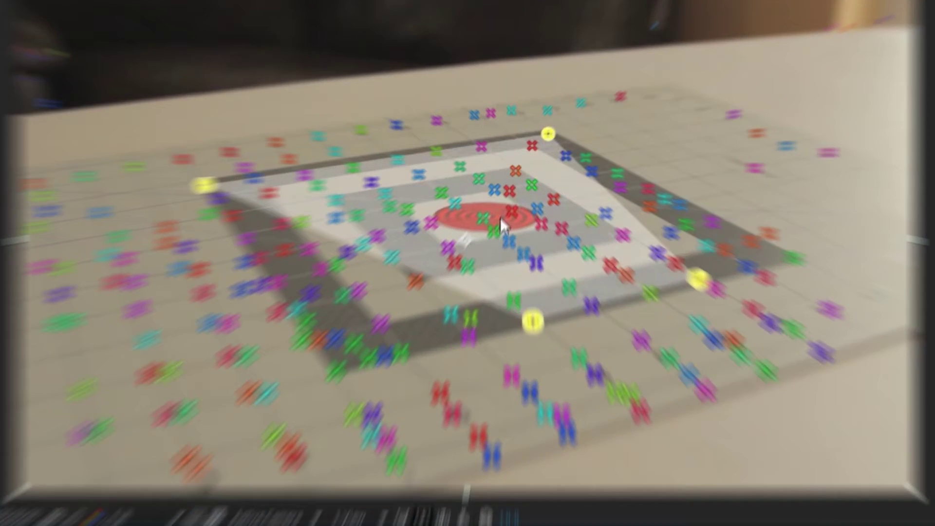
Set the ground plane and origin, create Track Solid 1 with a camera, and preview playback.
right_click(510, 193)
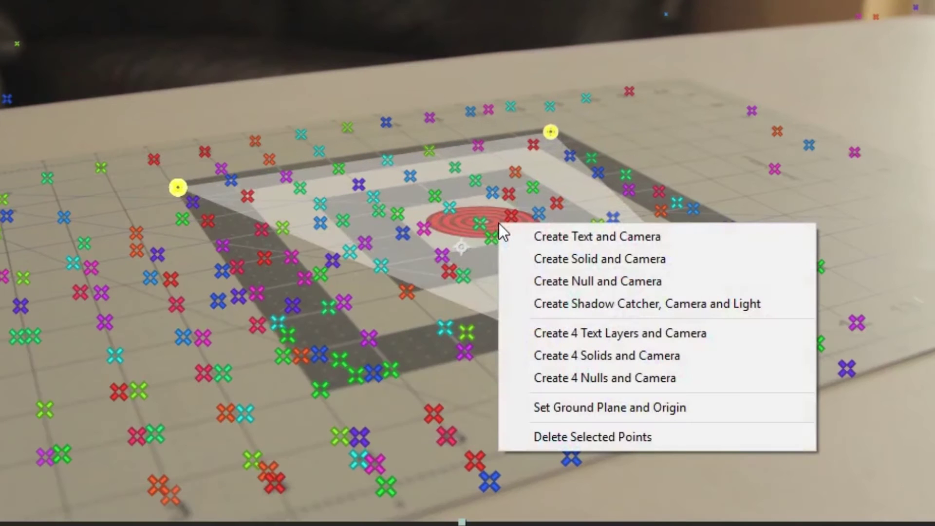
left_click(668, 409)
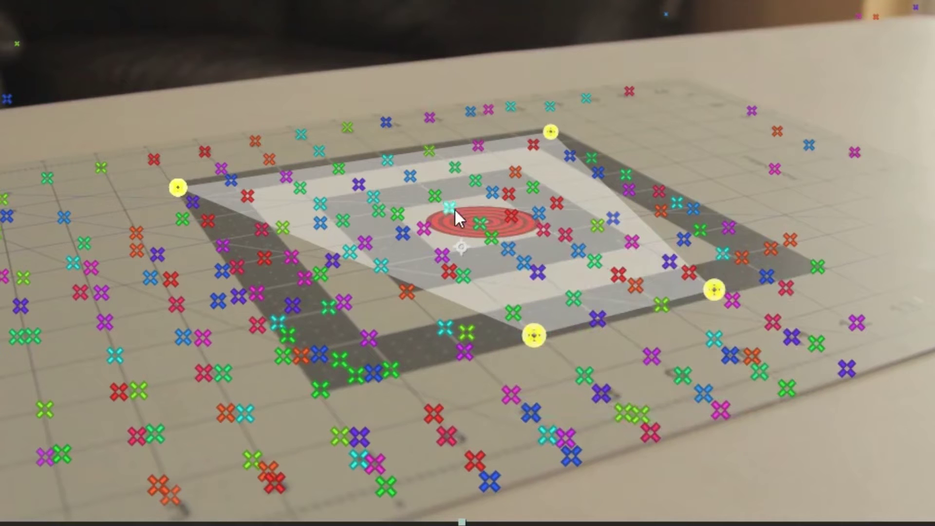
right_click(509, 224)
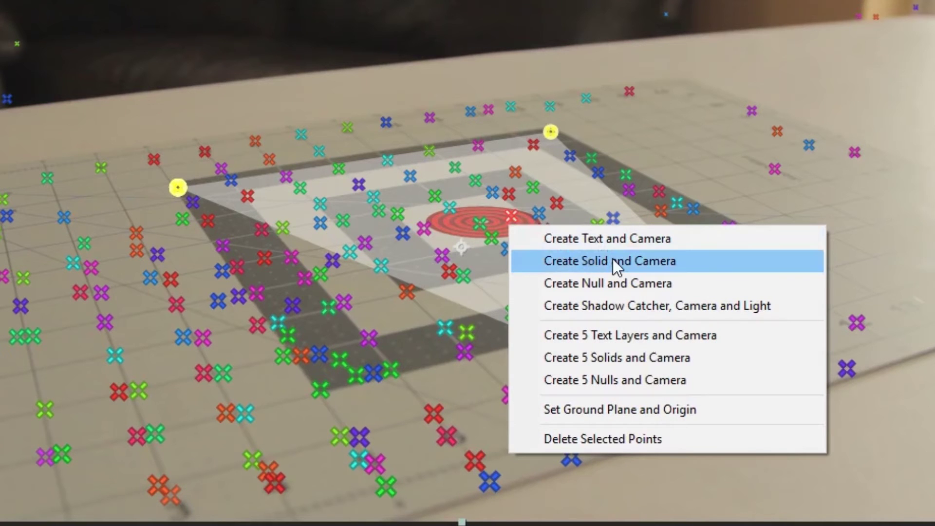
left_click(627, 260)
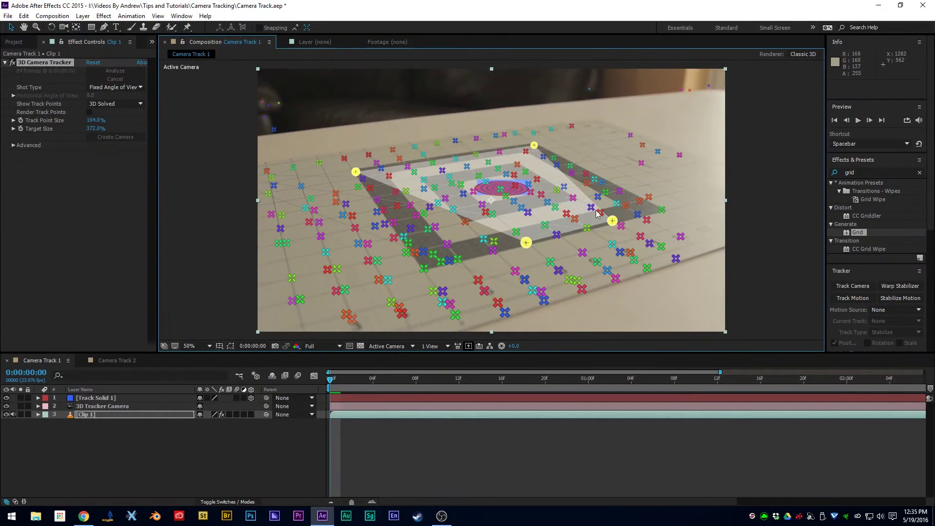
left_click(505, 447)
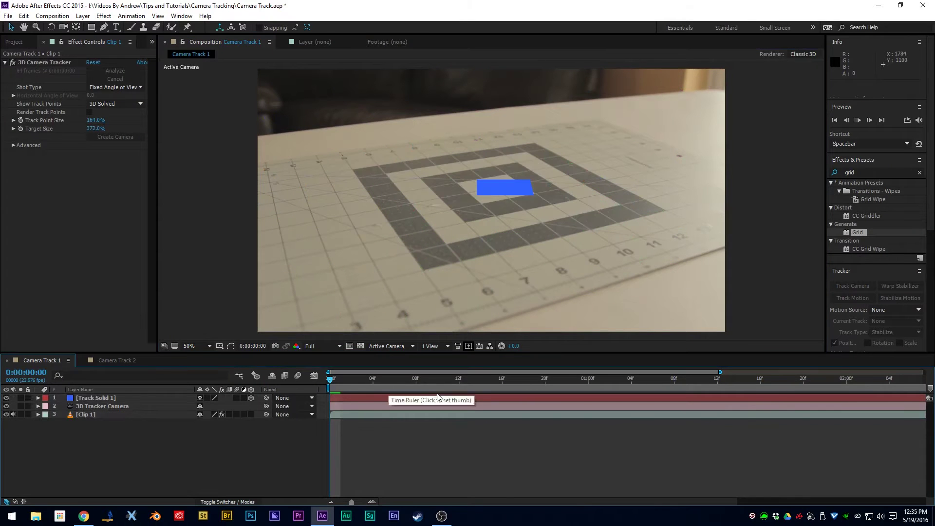
key("space")
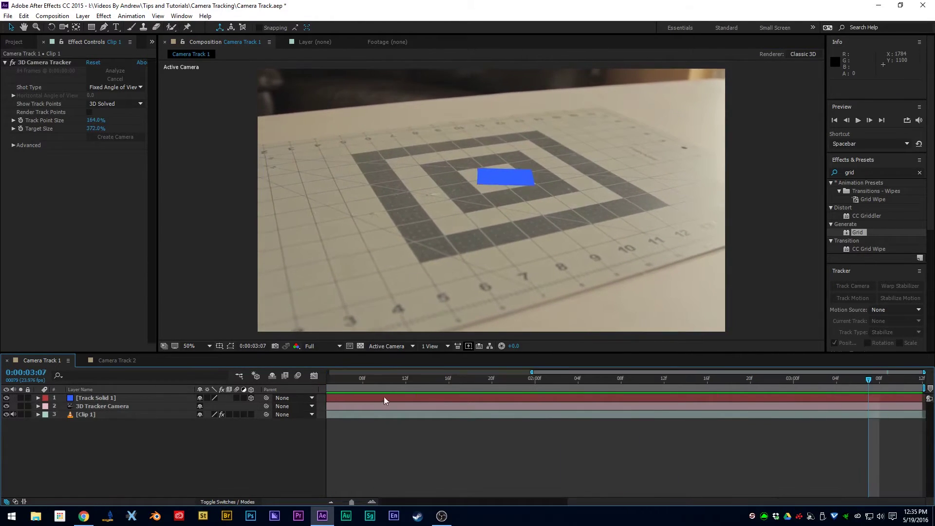
Export the Camera Track 1 composition to Cinema 4D as Track 1.
left_click(14, 42)
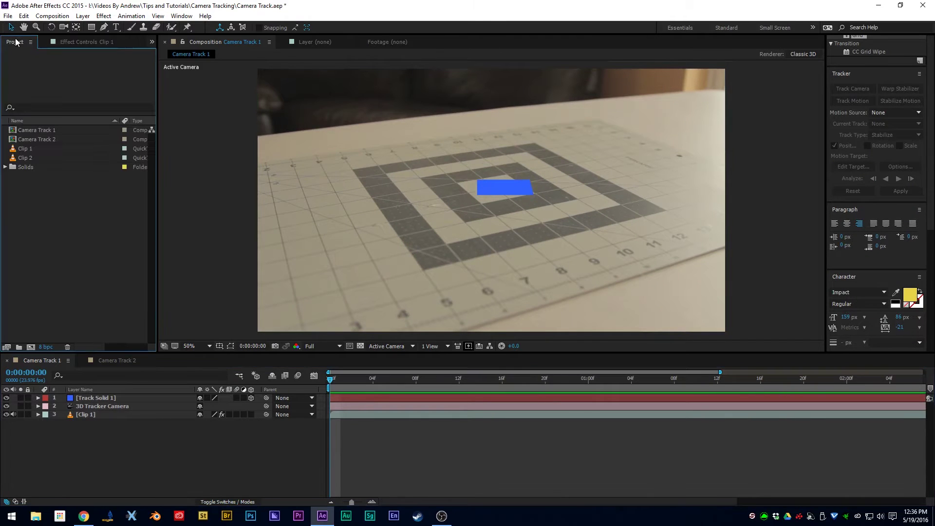
left_click(43, 363)
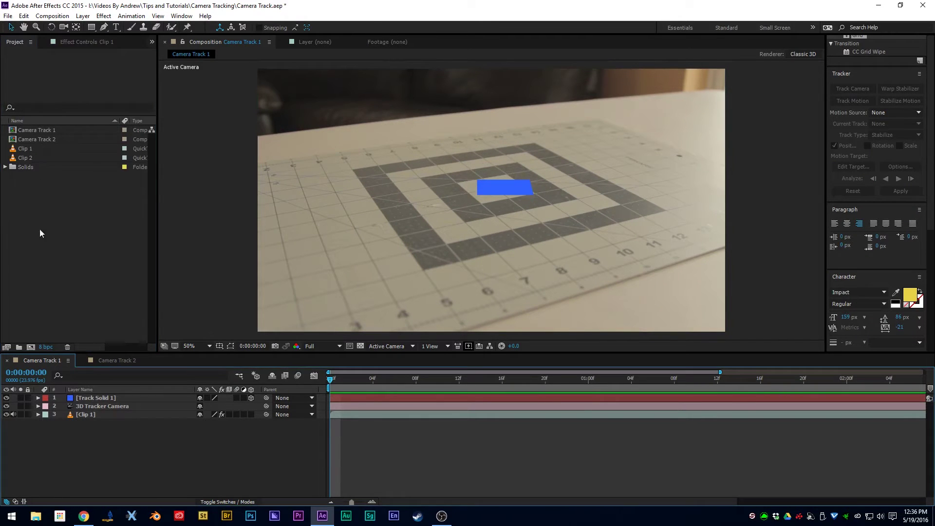
left_click(31, 130)
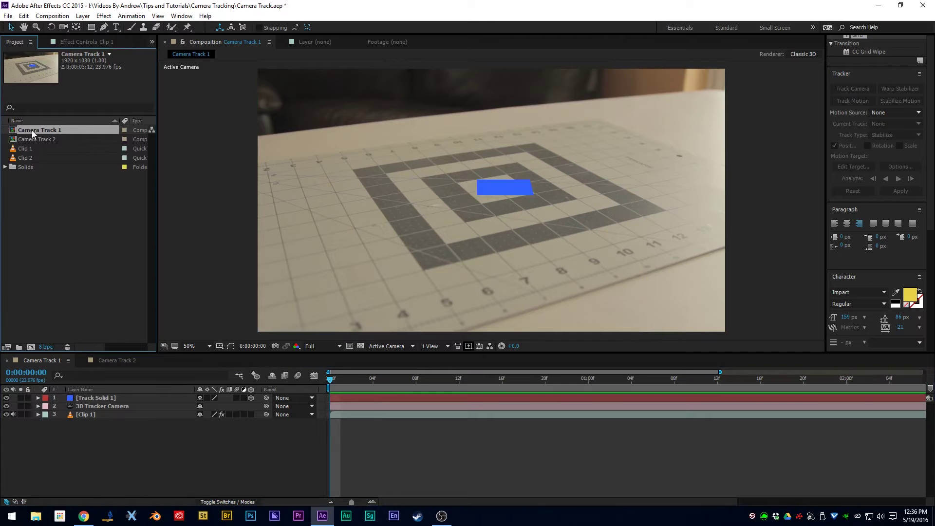
left_click(24, 17)
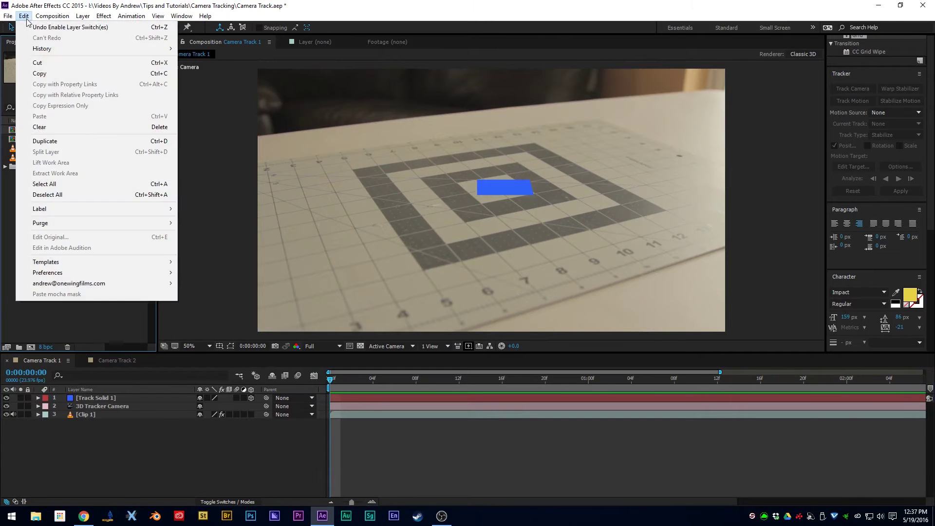
mouse_move(10, 16)
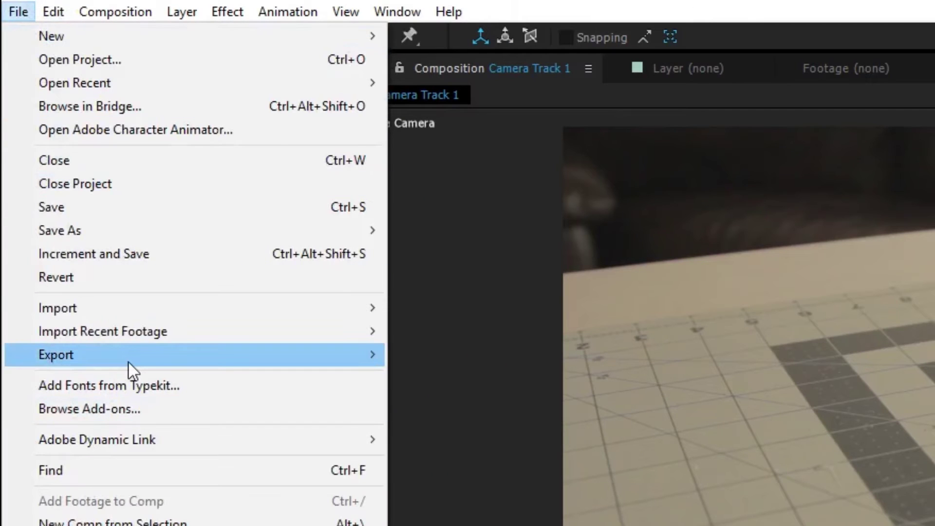
mouse_move(129, 363)
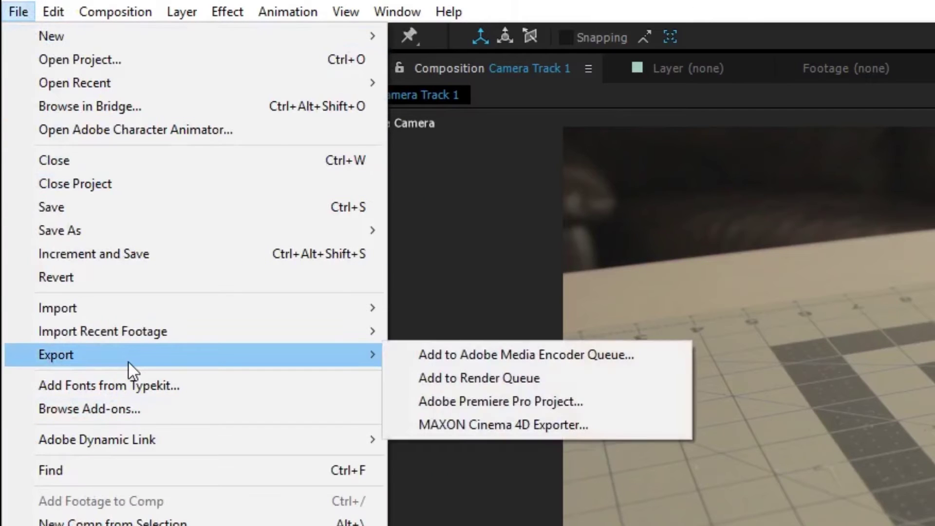
left_click(425, 432)
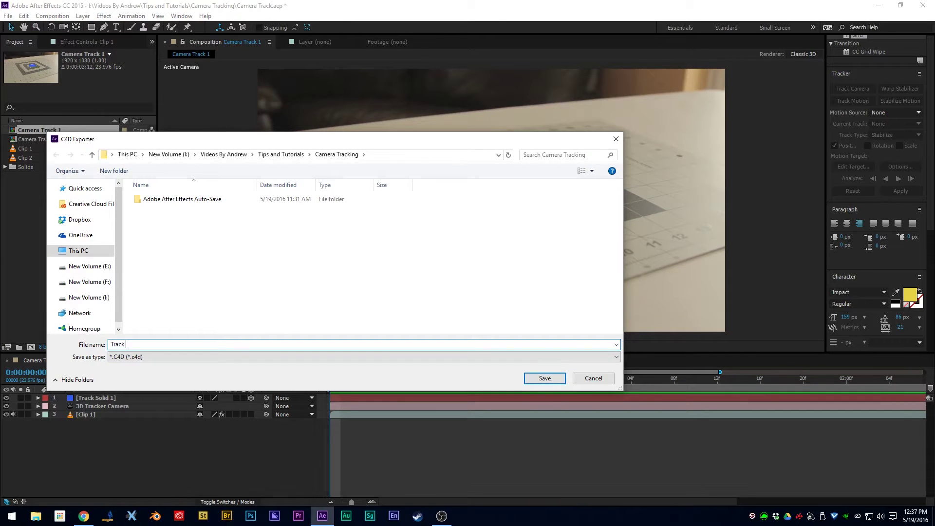
key("Return")
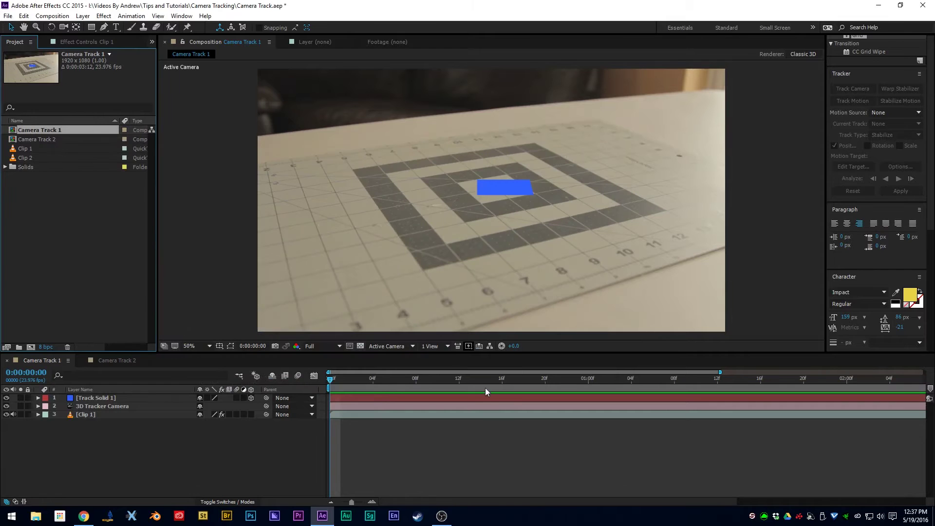
Import the exported Track 1.c4d file into the project.
double_click(69, 261)
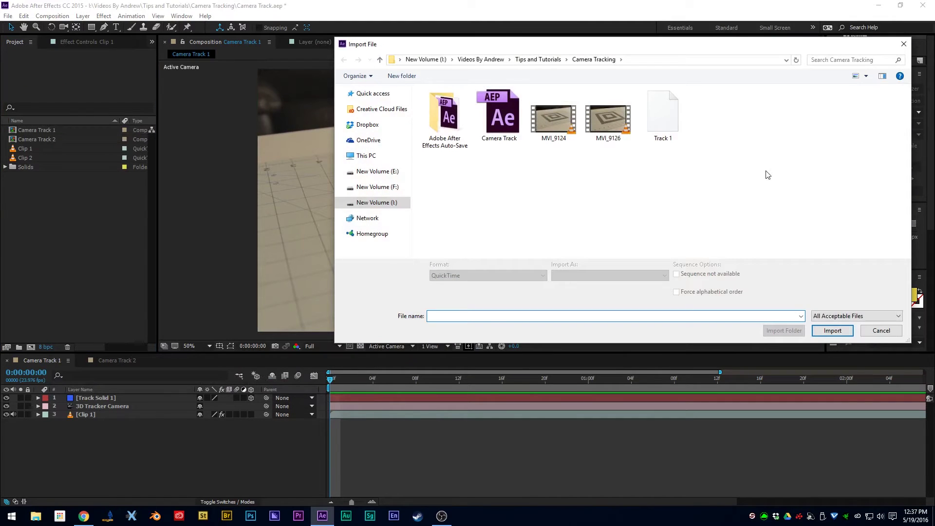
left_click(675, 128)
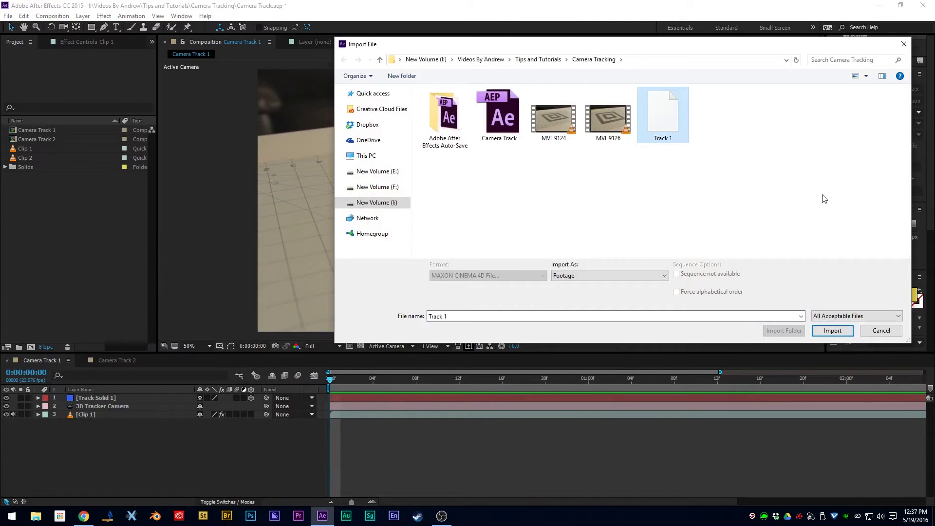
left_click(833, 331)
Open Track 1.c4d in Cinema 4D with Edit Original.
left_click(29, 234)
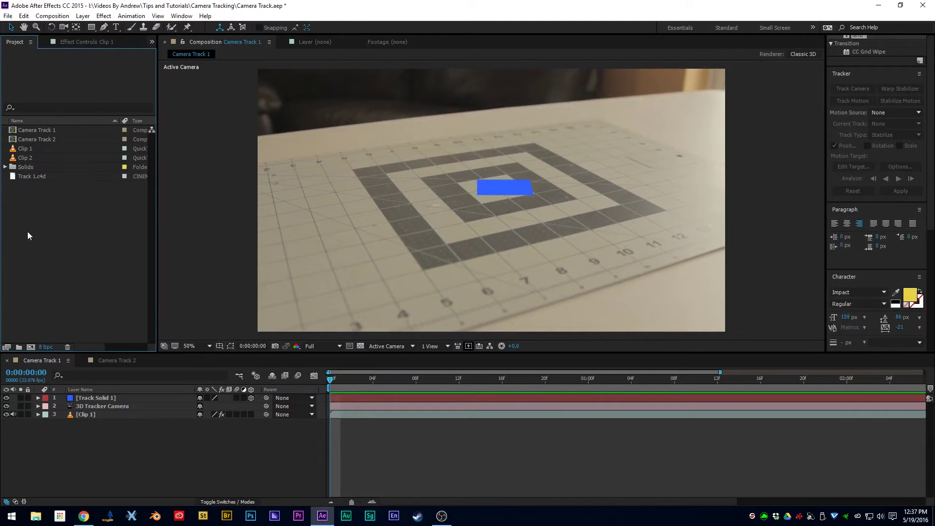
left_click(14, 178)
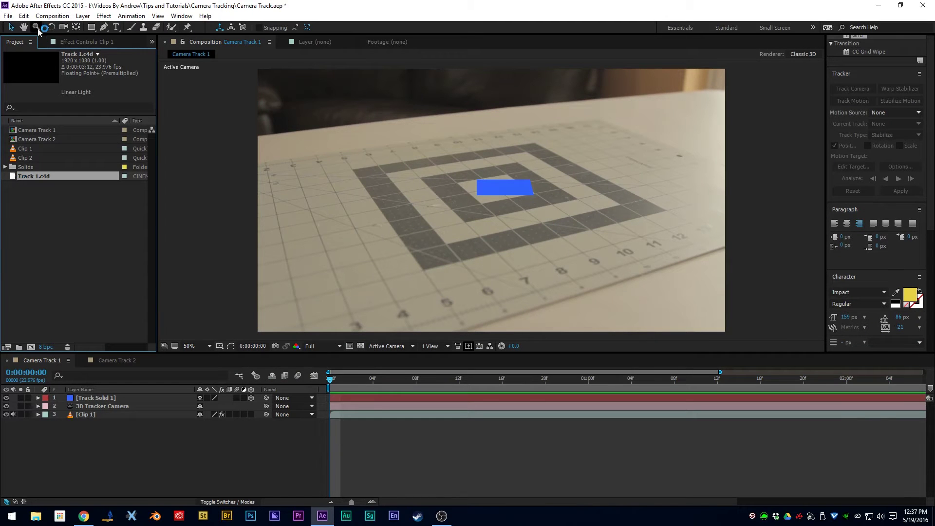
left_click(24, 16)
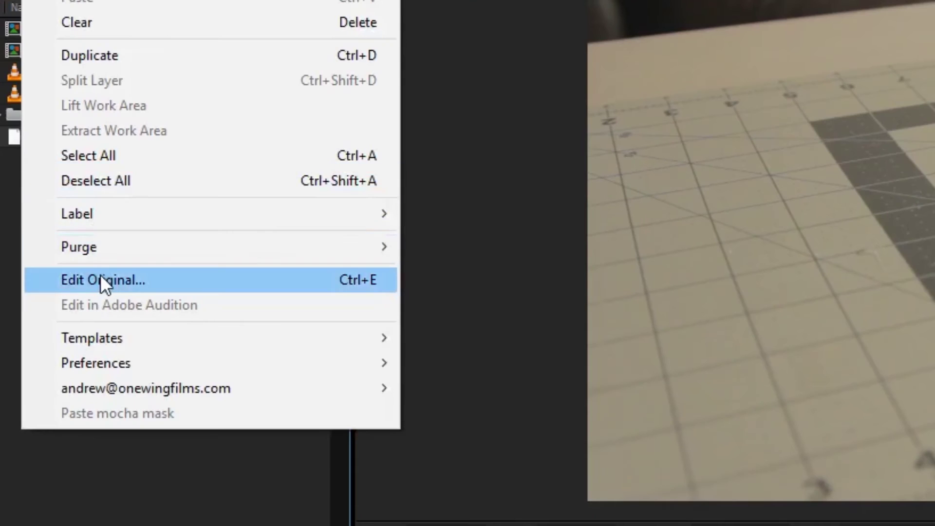
left_click(100, 297)
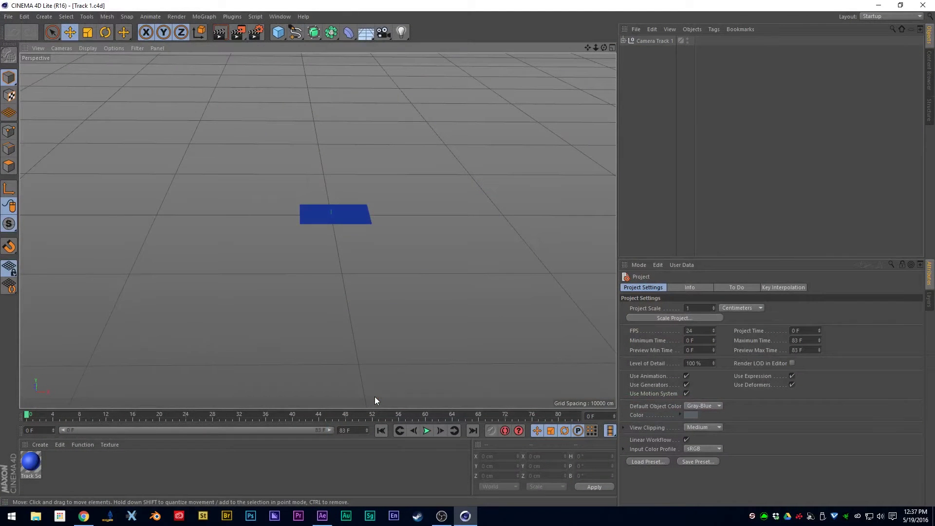
Create a Text spline under an Extrude, scale it up, and apply the blue Track material.
left_click(531, 99)
left_click_drag(295, 33, 431, 139)
left_click(702, 69)
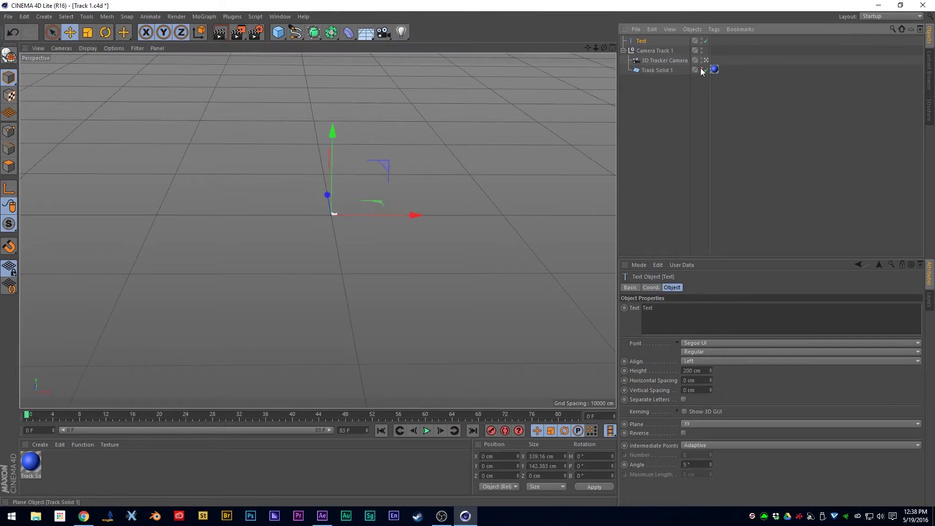
left_click_drag(314, 32, 382, 43)
left_click(87, 32)
left_click_drag(312, 161, 385, 161)
left_click_drag(31, 463, 390, 190)
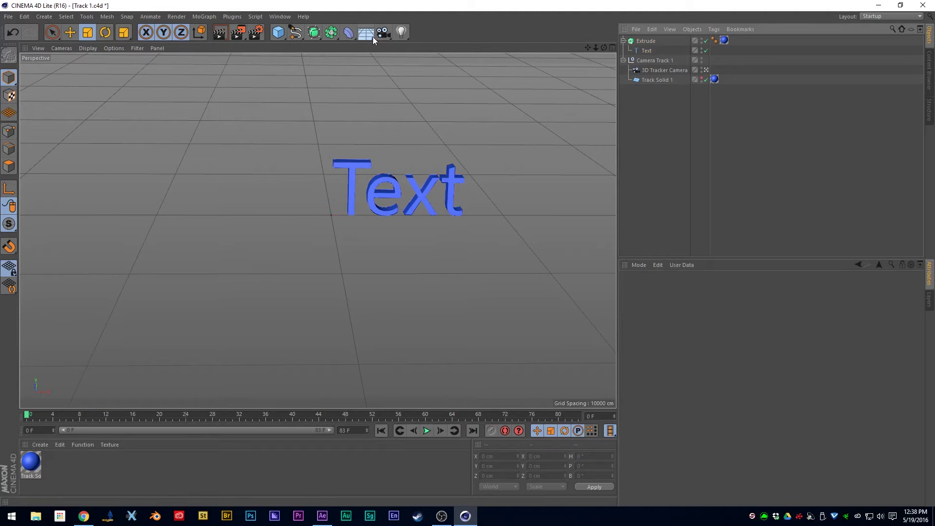
Add Floor and Null objects, scrub toward frame 80, then undo the extra objects.
left_click(372, 37)
left_click(390, 292)
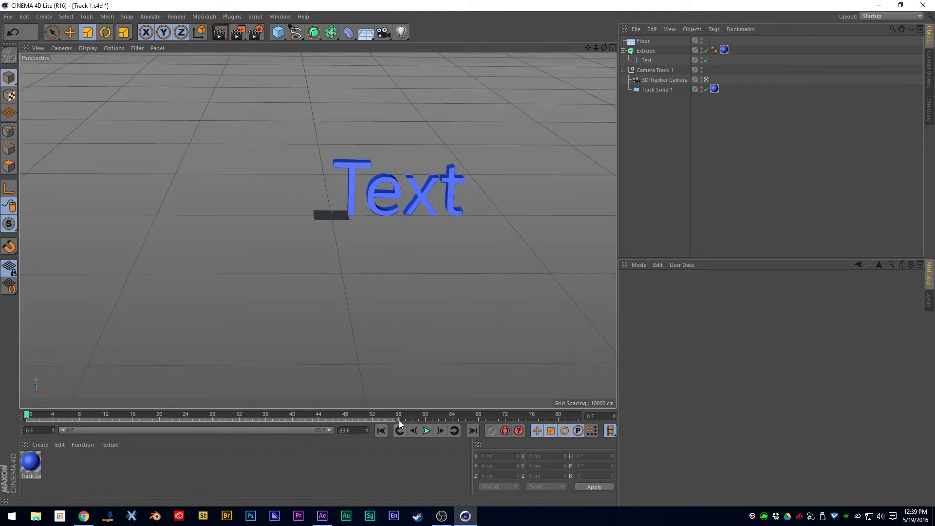
left_click_drag(399, 418, 558, 418)
left_click_drag(278, 32, 278, 49)
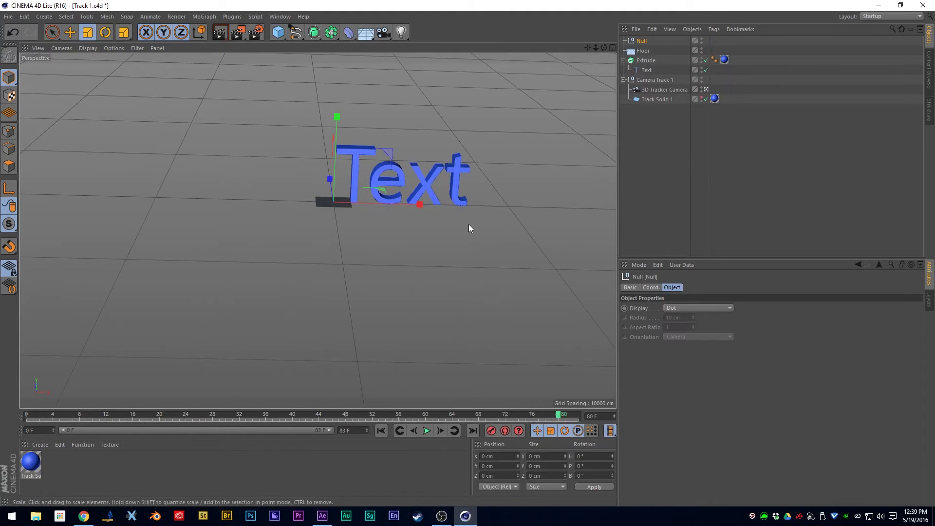
key("ctrl+z")
key("ctrl+z")
key("ctrl+z")
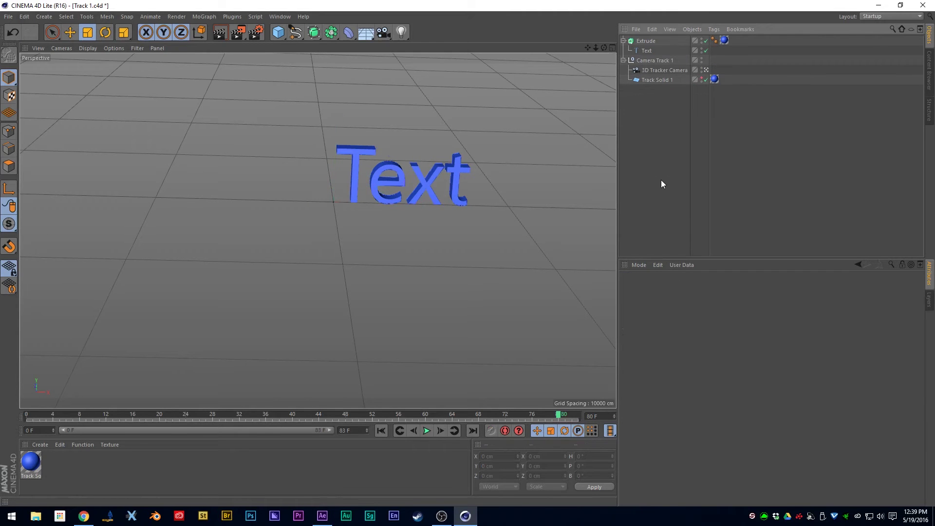
Save the Cinema 4D project in the newer version and return to After Effects.
key("ctrl+s")
left_click(440, 297)
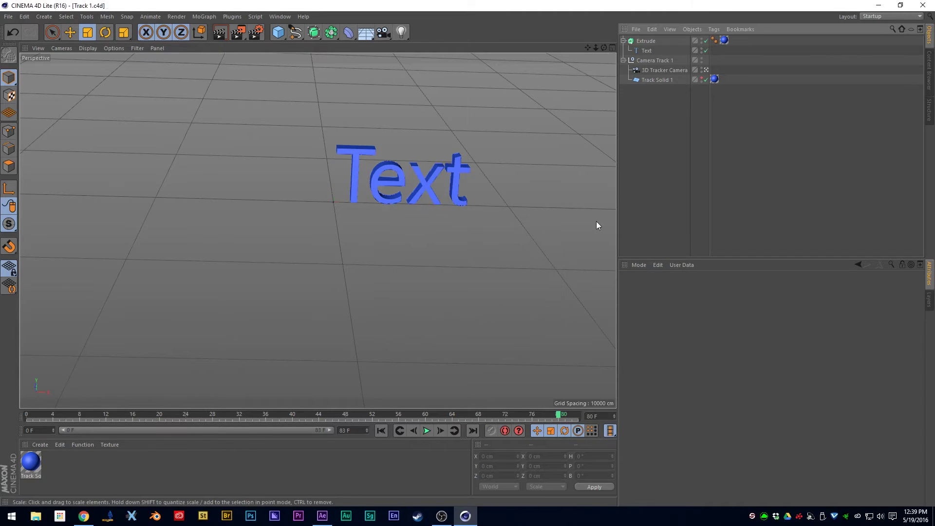
key("alt+Tab")
Place Track 1.c4d into the Camera Track 1 timeline and preview the text tracking at 0:00:01:08.
left_click(21, 232)
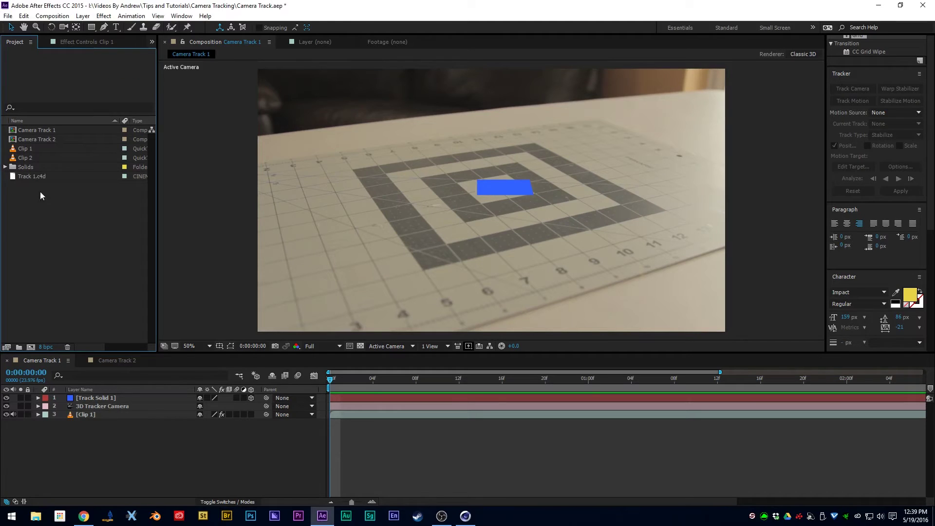
left_click_drag(40, 179, 96, 399)
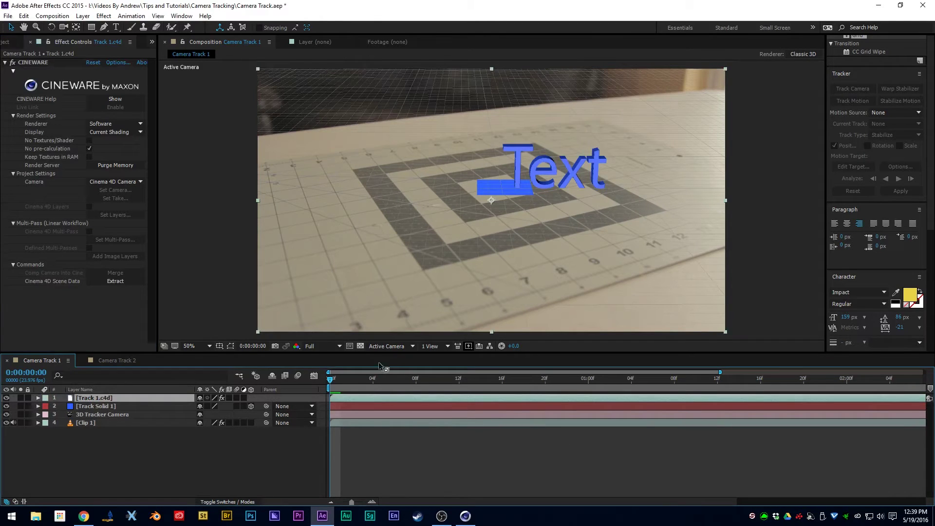
left_click_drag(336, 381, 685, 384)
key("space")
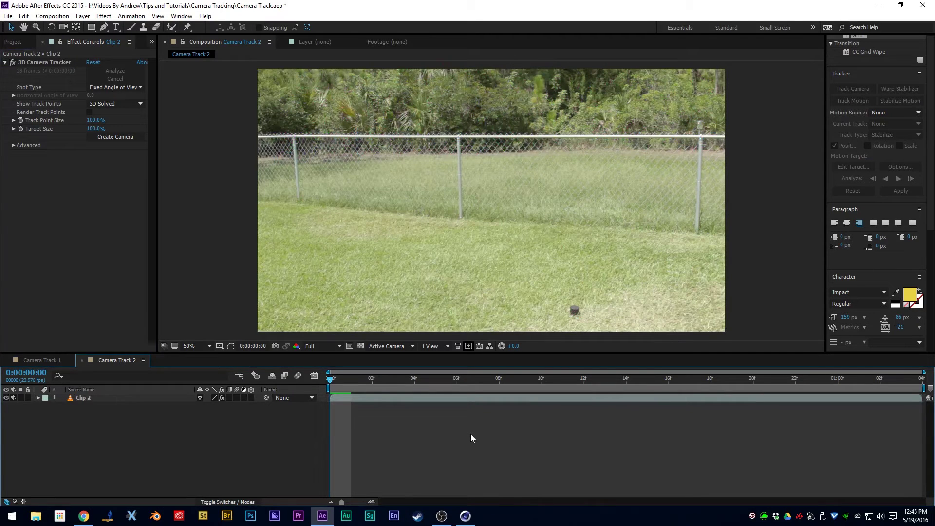
Select Clip 2's 3D Camera Tracker to show track points and scrub to frame 8.
left_click(46, 63)
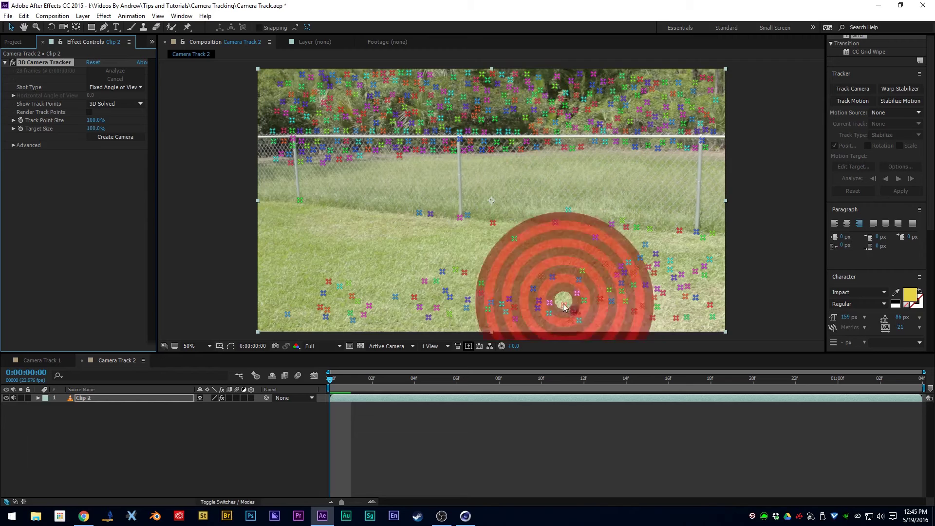
left_click_drag(348, 384, 605, 387)
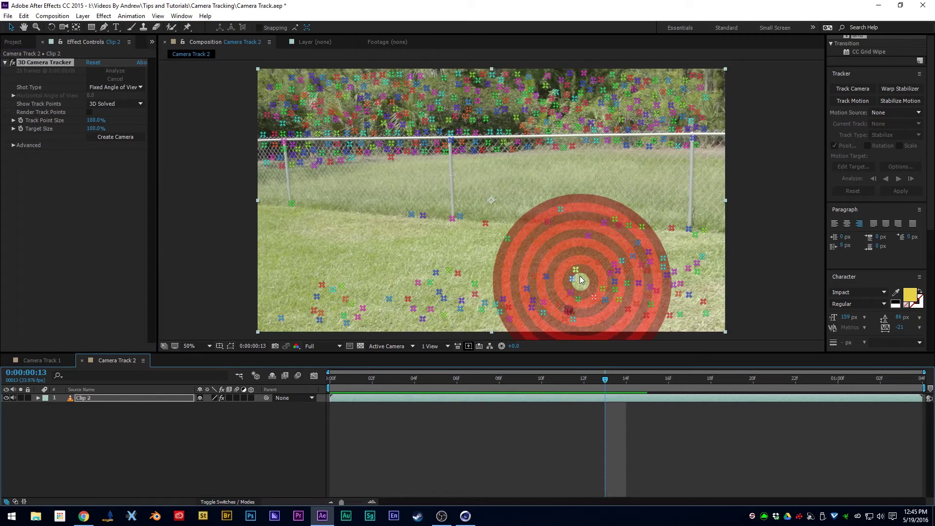
Create a Track Solid 1 and camera from three ground track points, then preview.
left_click(580, 279)
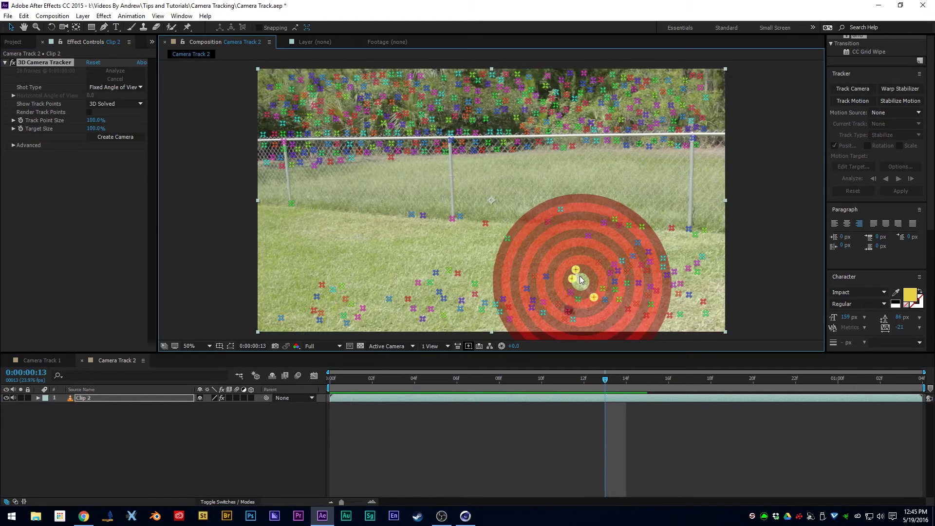
right_click(593, 265)
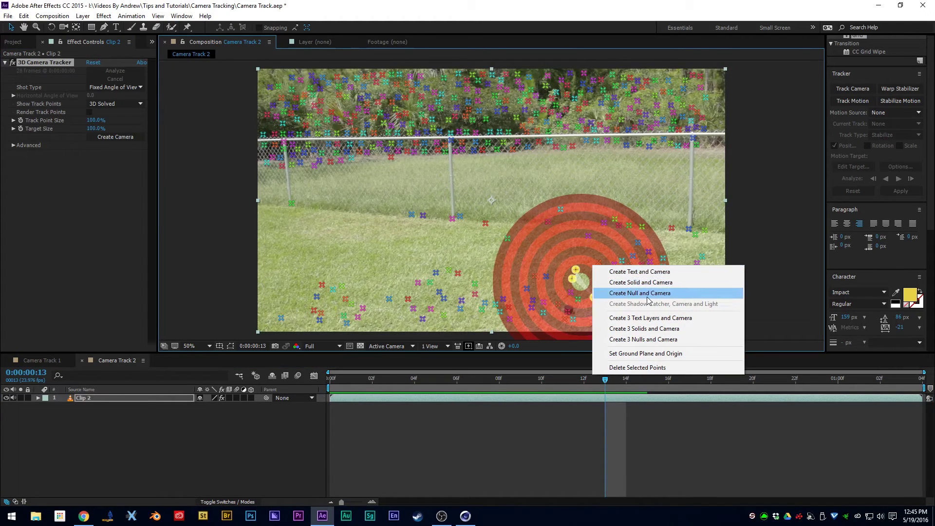
left_click(660, 287)
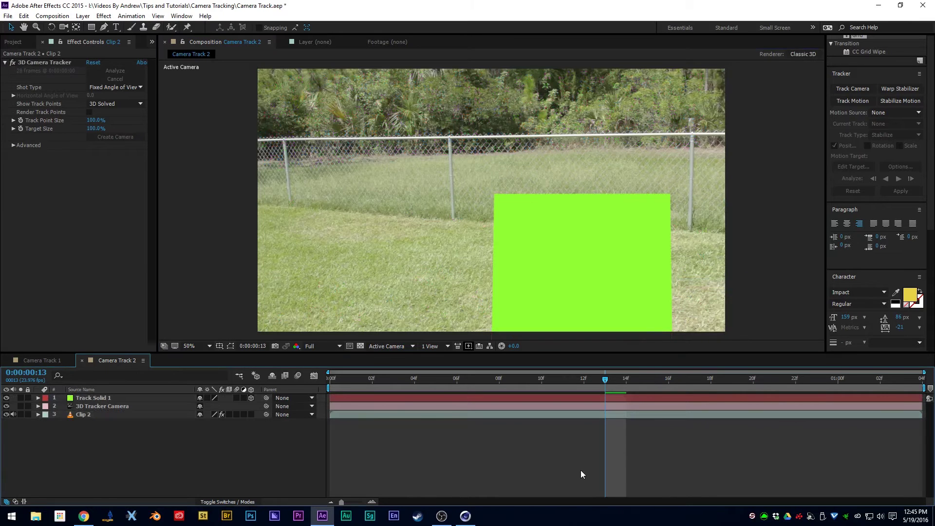
key("space")
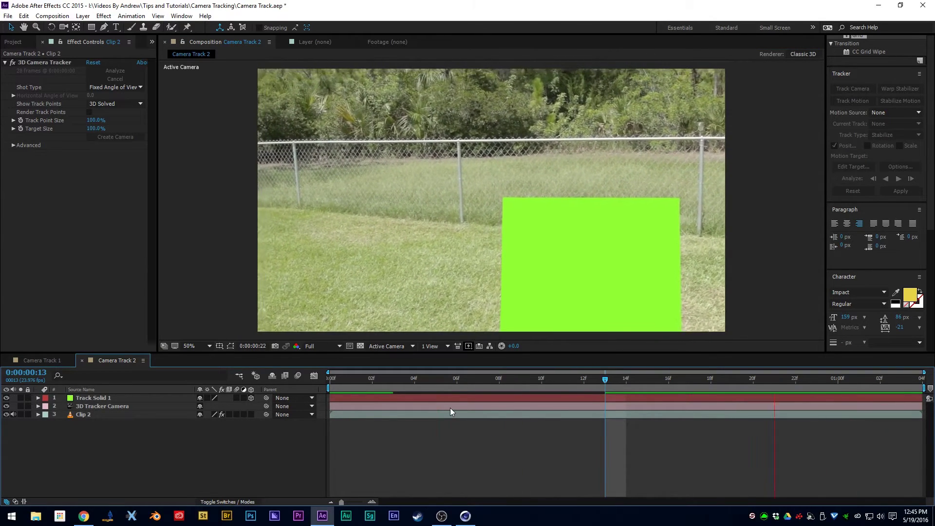
key("Home")
Add a Null 1 layer and parent the 3D Tracker Camera to it.
left_click(83, 16)
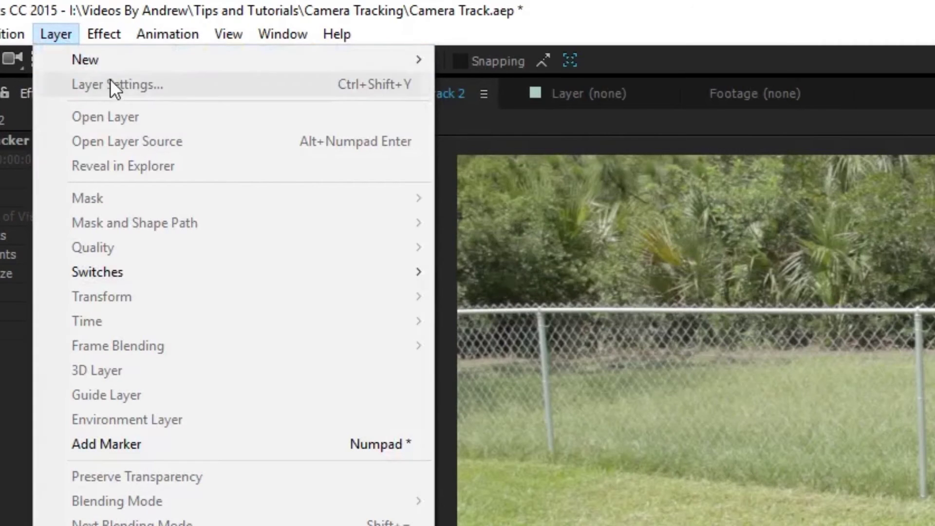
mouse_move(117, 66)
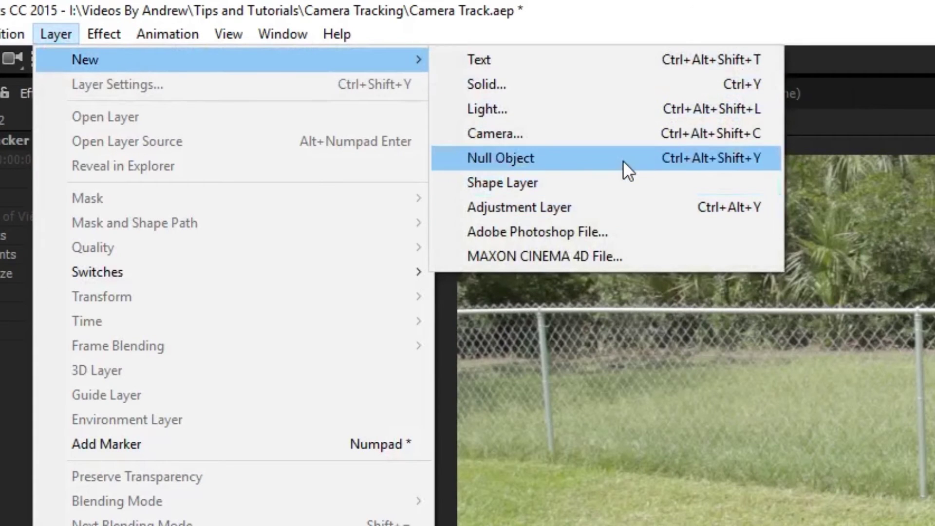
left_click(623, 160)
left_click_drag(233, 248, 170, 270)
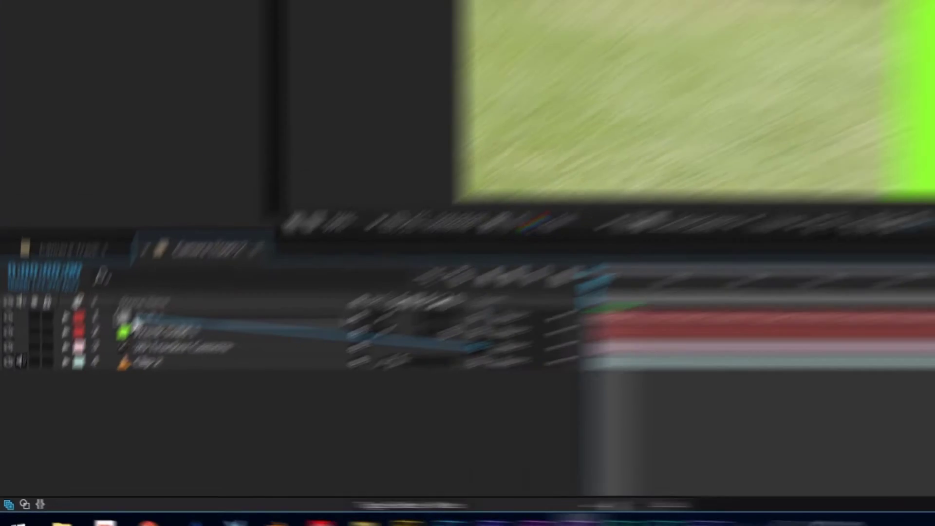
left_click_drag(137, 322, 137, 323)
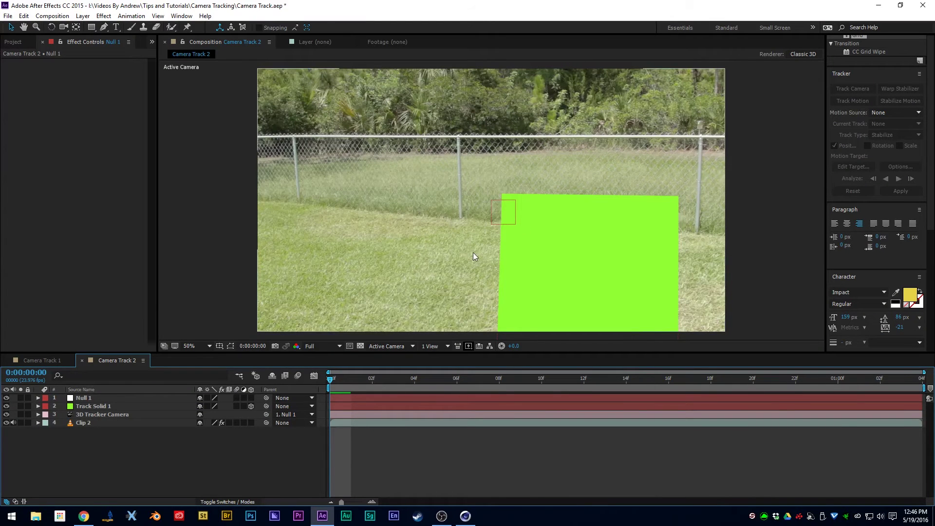
Create a new White Solid 1 layer.
left_click(104, 16)
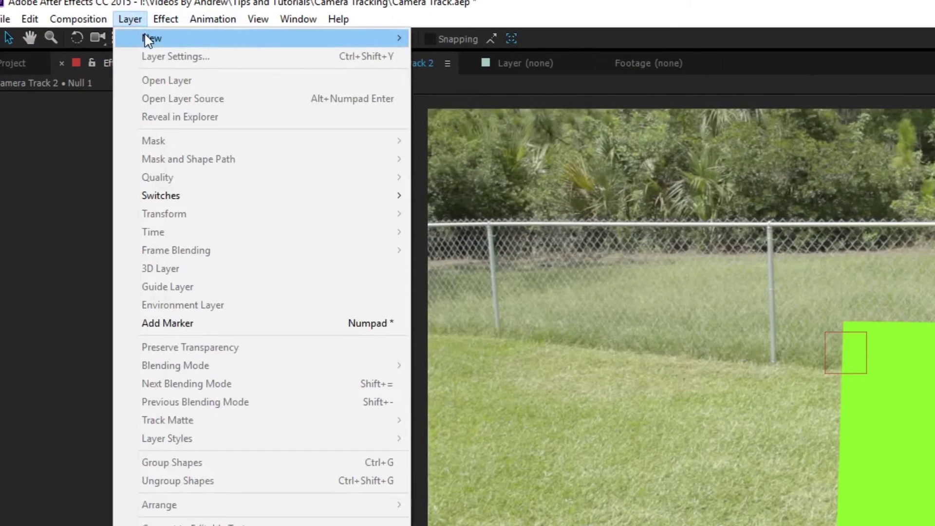
mouse_move(92, 26)
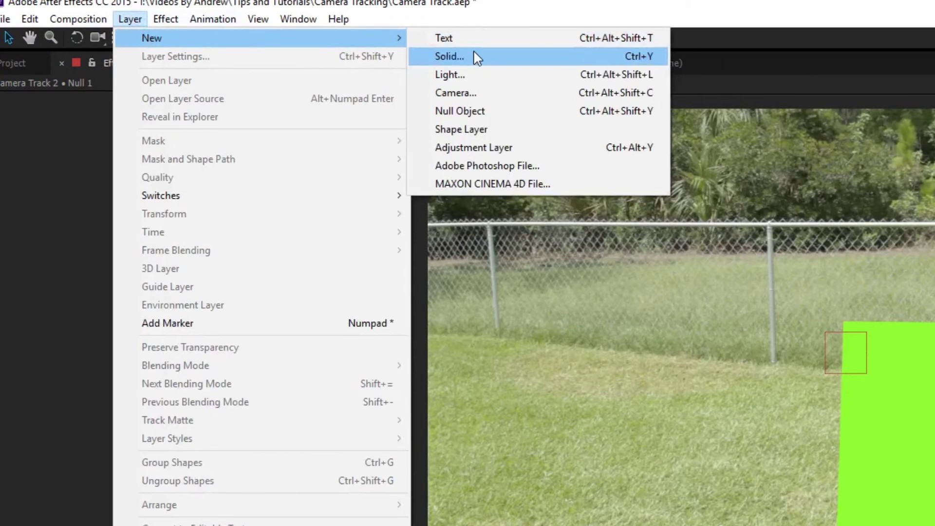
left_click(477, 57)
Create White Solid 1, apply the Generate > Grid effect to it, and make it 3D.
left_click(530, 397)
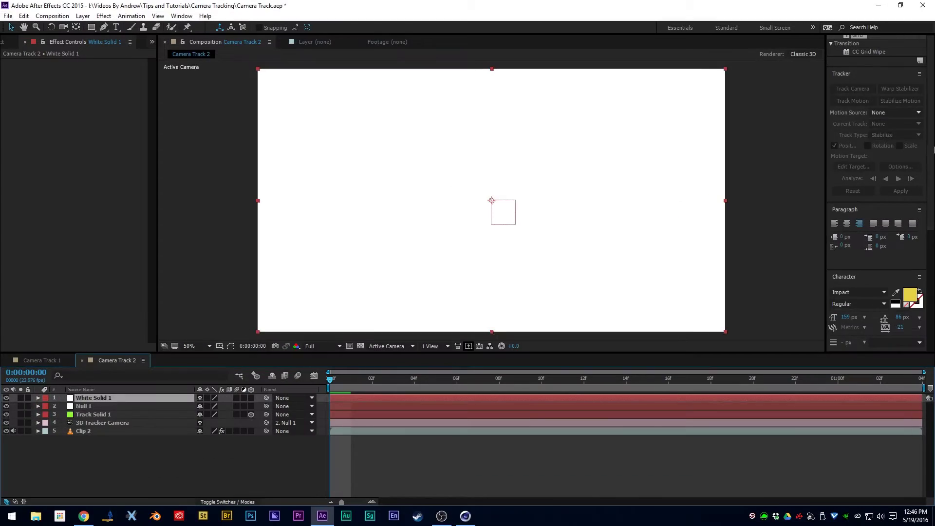
scroll(872, 97, "up", 5)
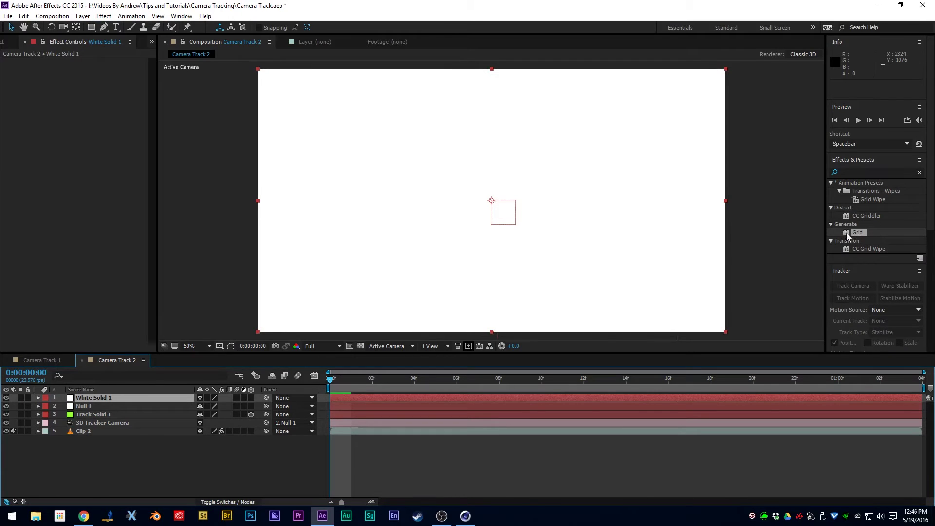
left_click_drag(848, 235, 485, 240)
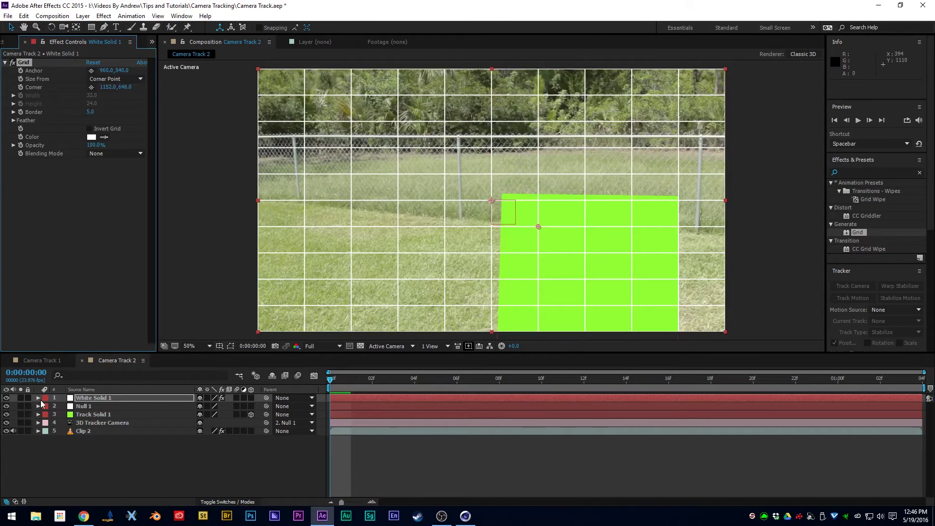
left_click(251, 398)
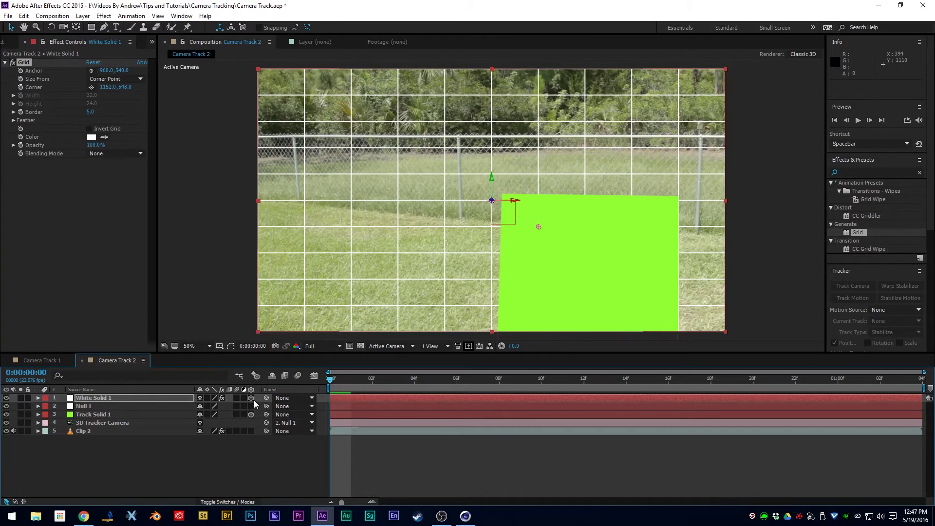
Duplicate White Solid 1 and set the copy's Orientation to 0°,0°,0° so it stands upright.
left_click(38, 398)
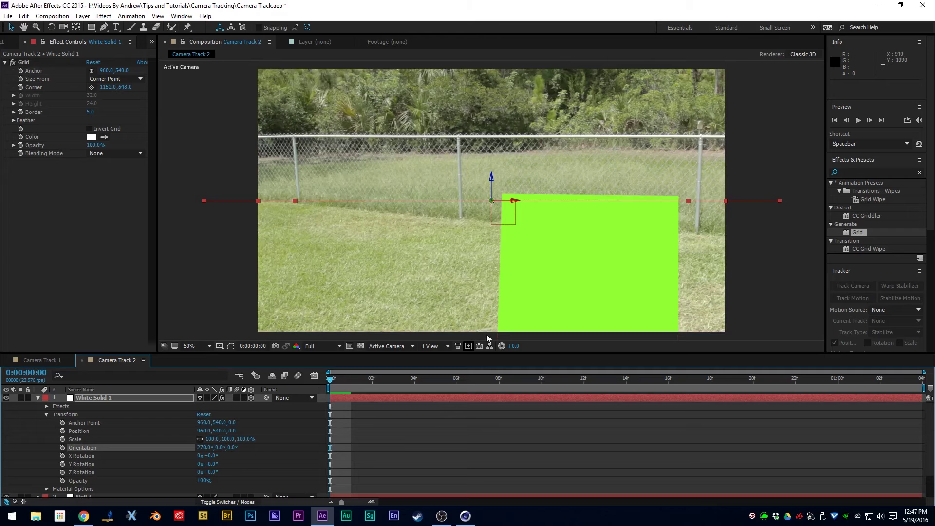
key("ctrl+d")
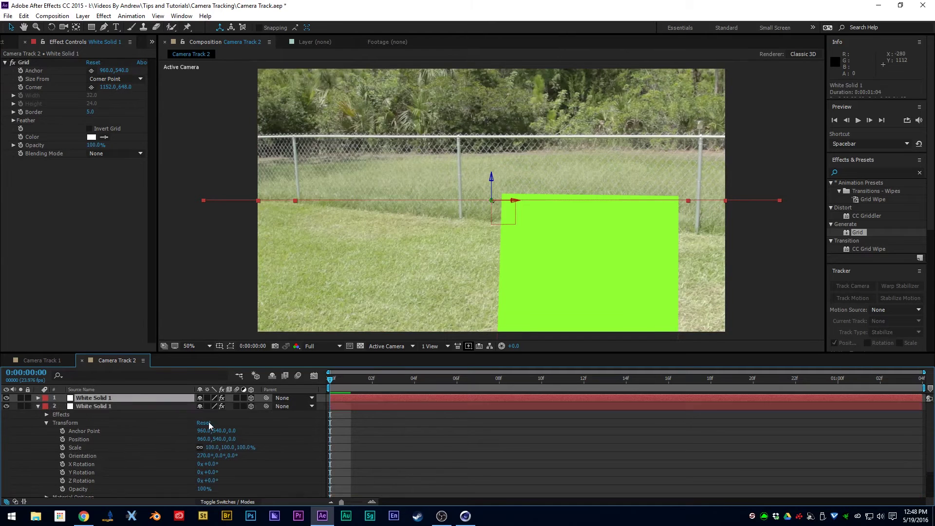
left_click(38, 398)
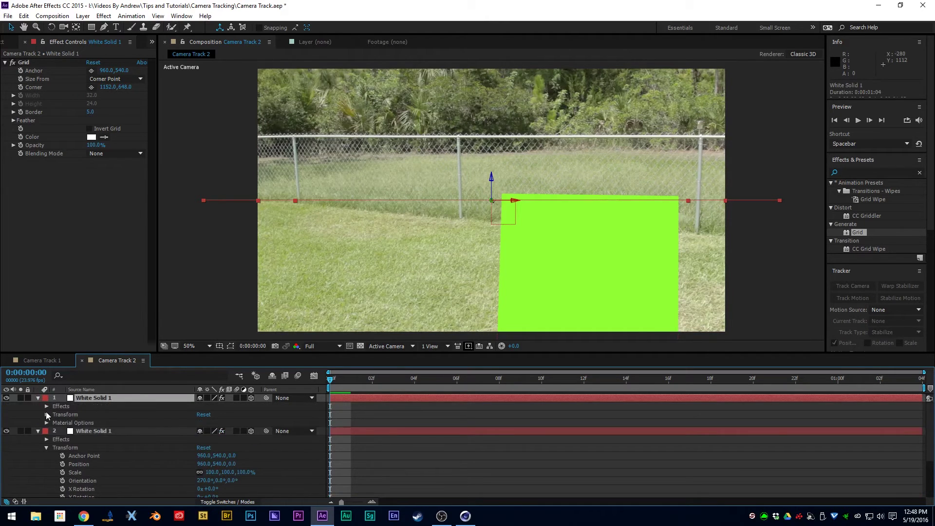
left_click(46, 414)
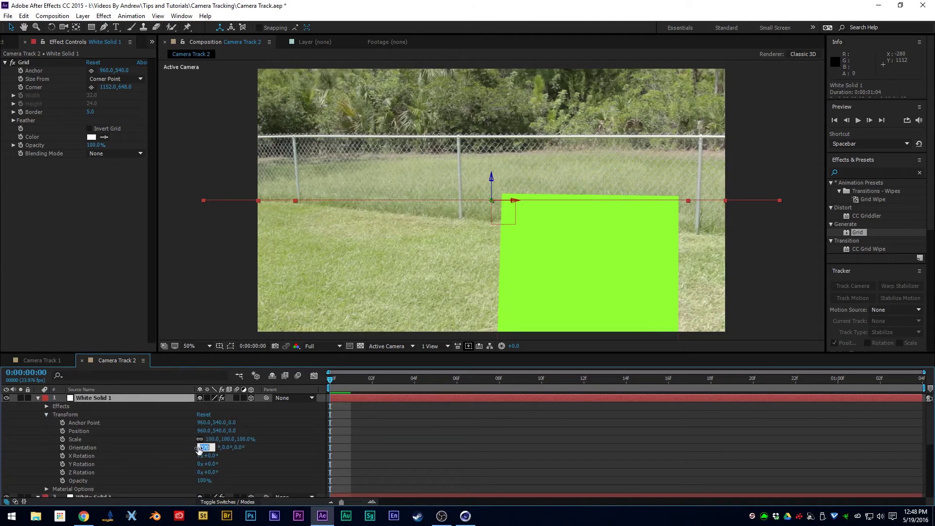
key("Return")
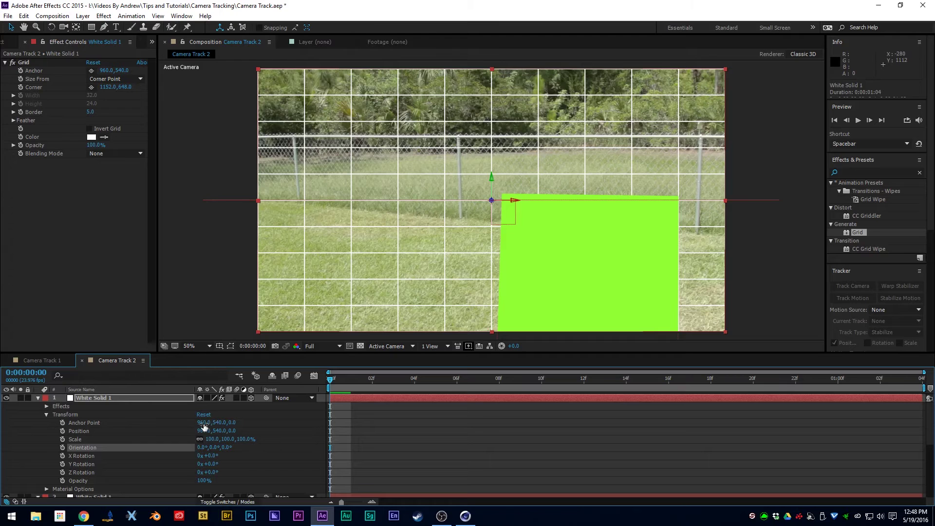
Set the wall grid's Anchor Point Y to 1082 and switch the viewer to 2 Views.
left_click_drag(232, 423, 258, 423)
left_click(435, 346)
left_click(460, 368)
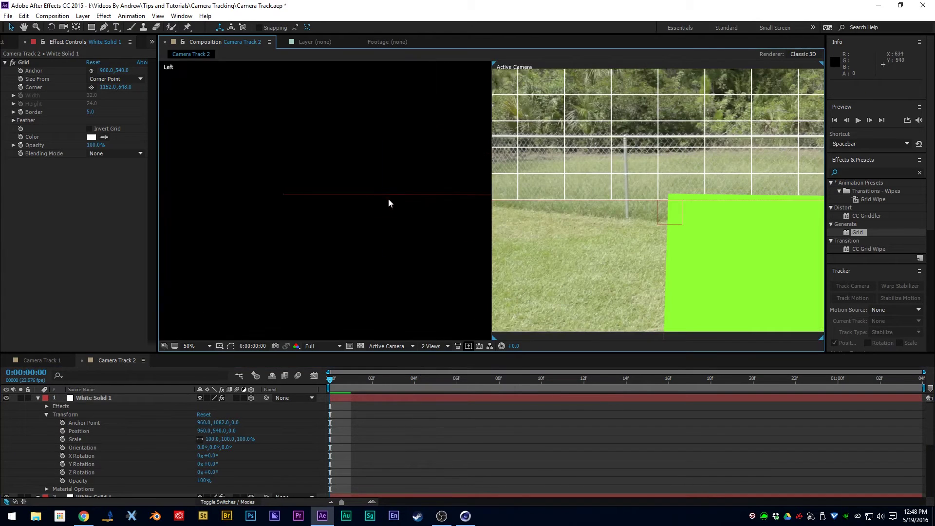
Push the wall grid back in depth by adjusting Position Z in the Left view.
left_click_drag(383, 83, 358, 202)
left_click_drag(356, 257, 397, 267)
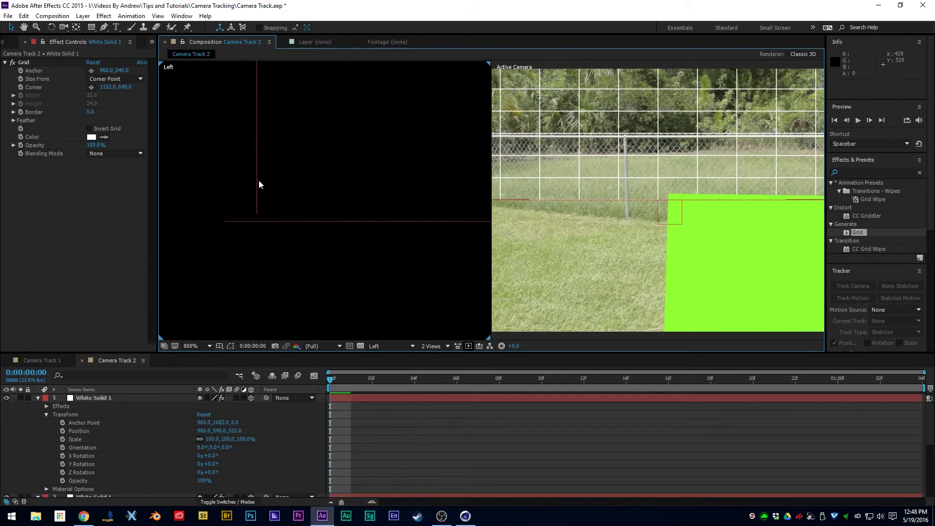
left_click_drag(292, 221, 344, 234)
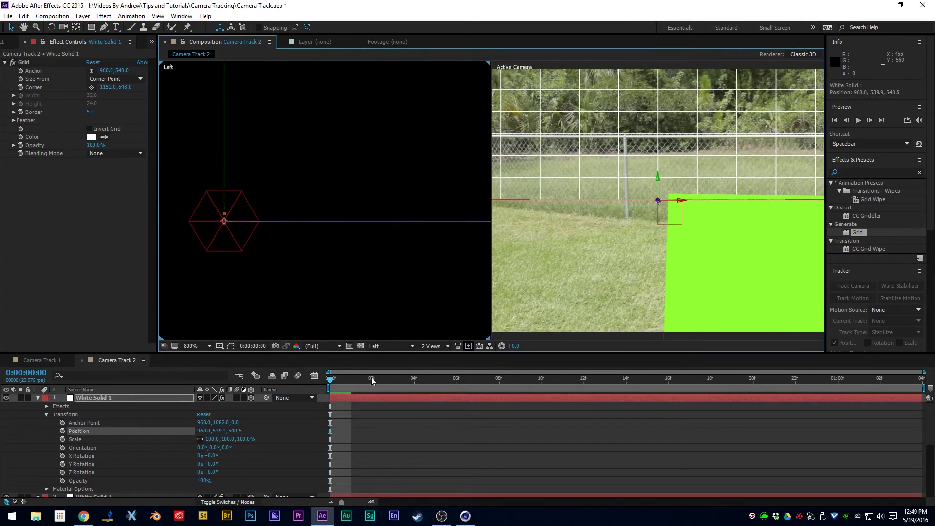
left_click(357, 416)
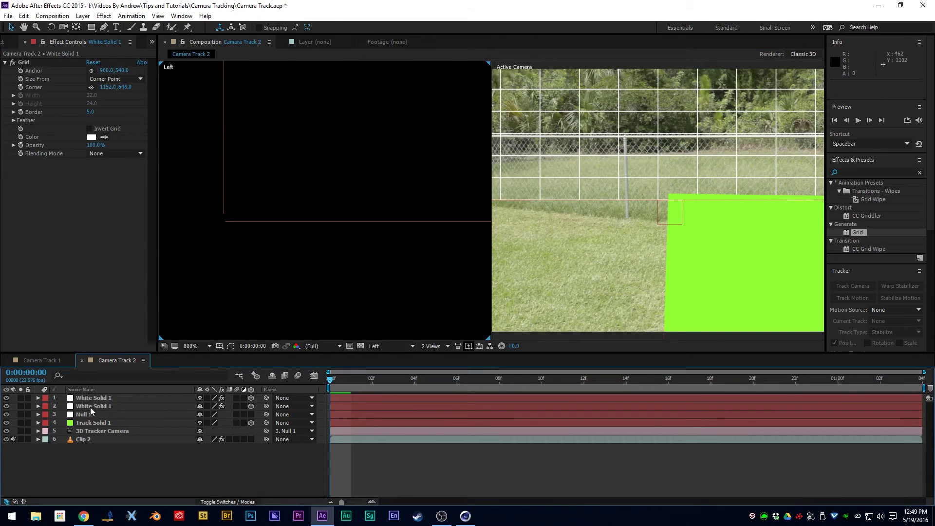
left_click(82, 416)
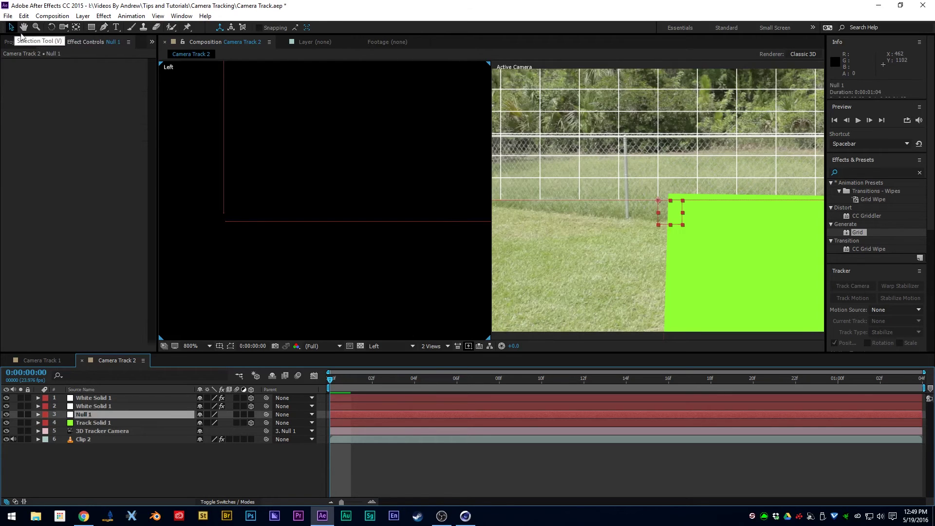
Make Null 1 a 3D layer, then raise and rotate it so the grids align as floor and wall.
left_click(662, 228)
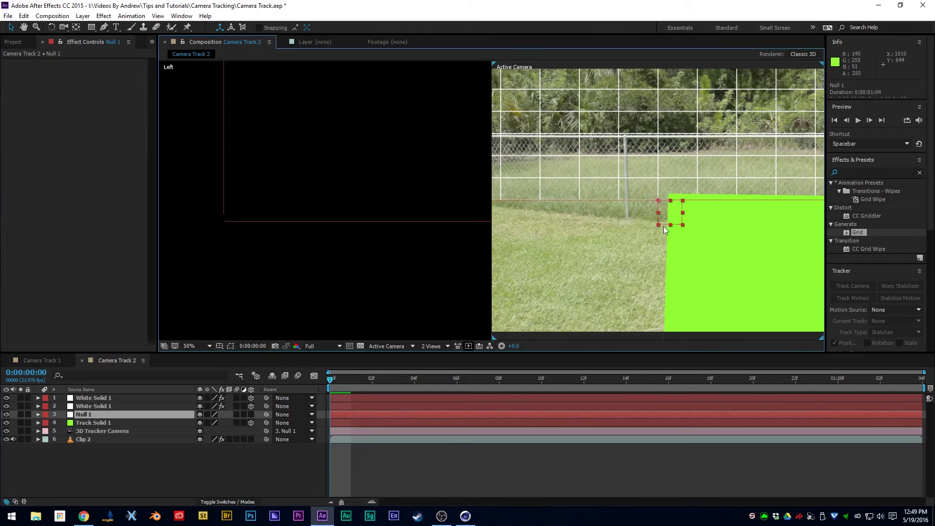
left_click(251, 414)
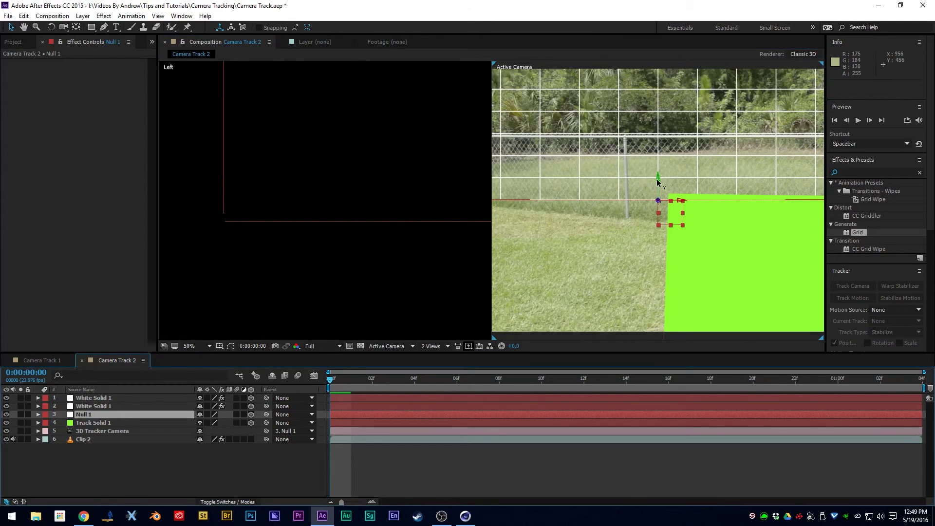
left_click_drag(658, 181, 648, 69)
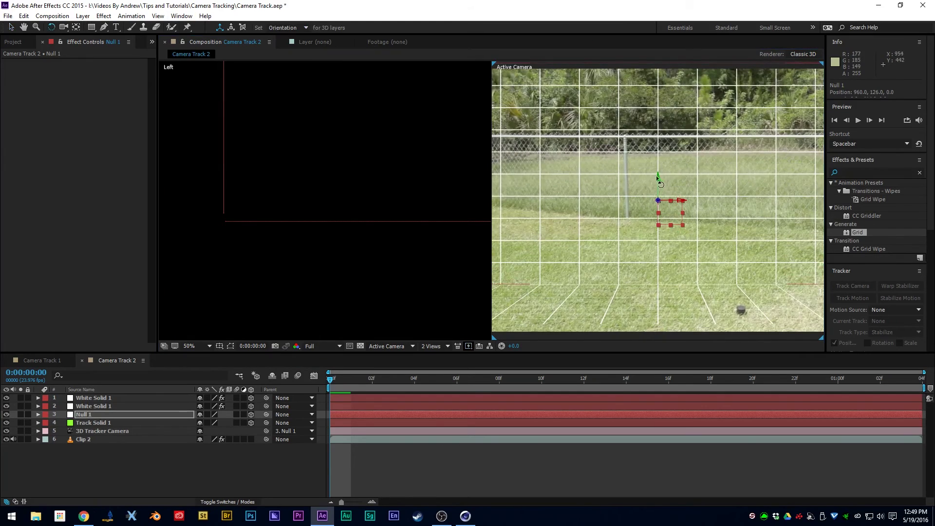
left_click_drag(660, 183, 658, 146)
key("v")
key("w")
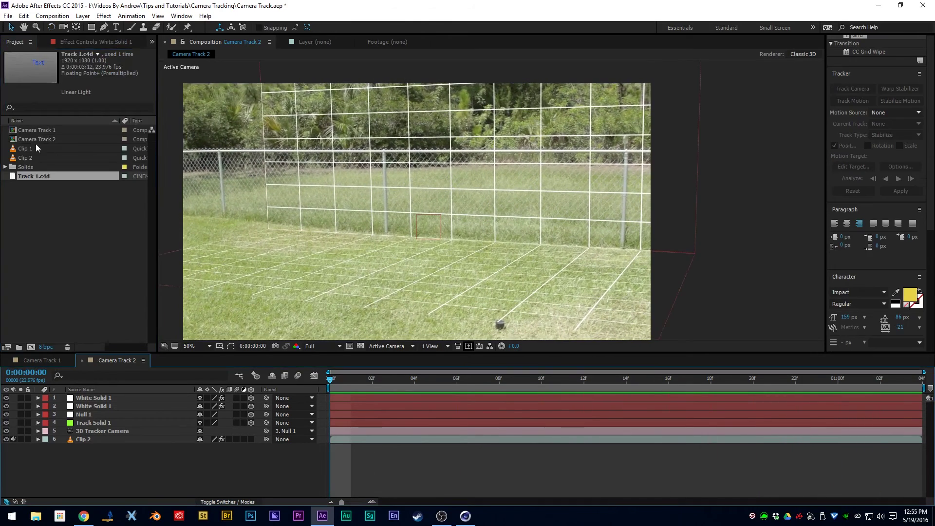
Export Camera Track 2 as Track 2.c4d with the MAXON Cinema 4D Exporter.
left_click(37, 140)
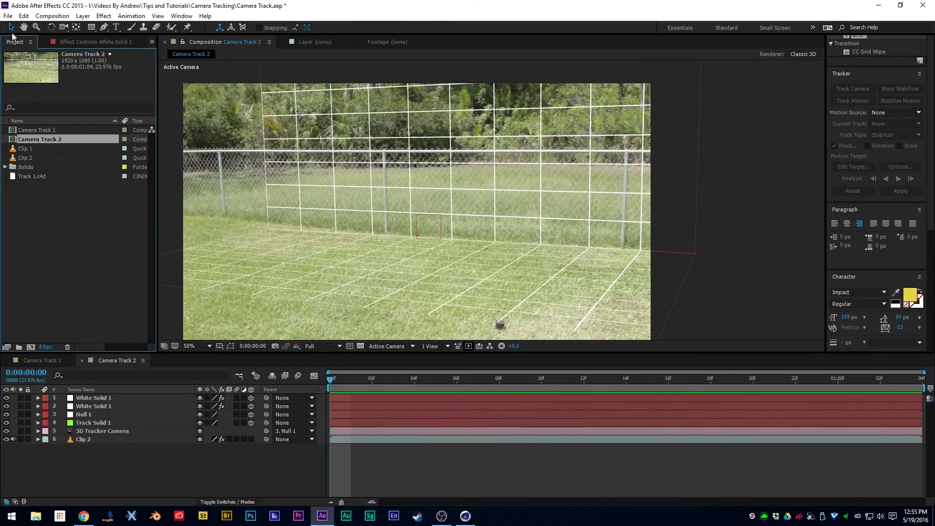
left_click(7, 16)
mouse_move(29, 174)
left_click(219, 195)
left_click(146, 344)
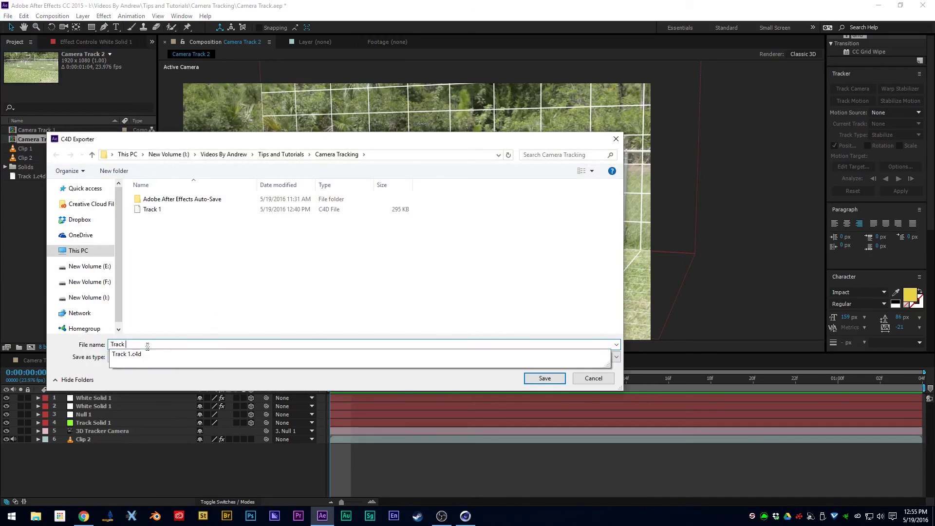
key("Return")
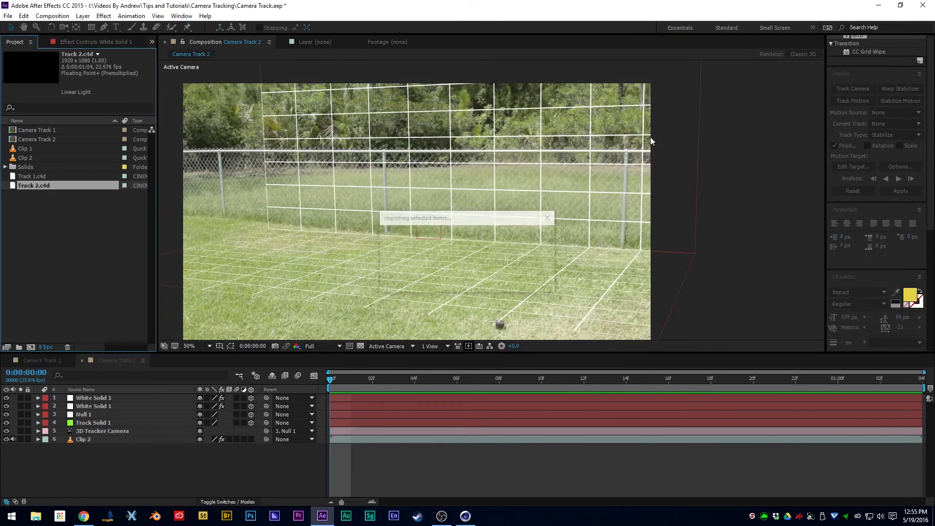
right_click(48, 185)
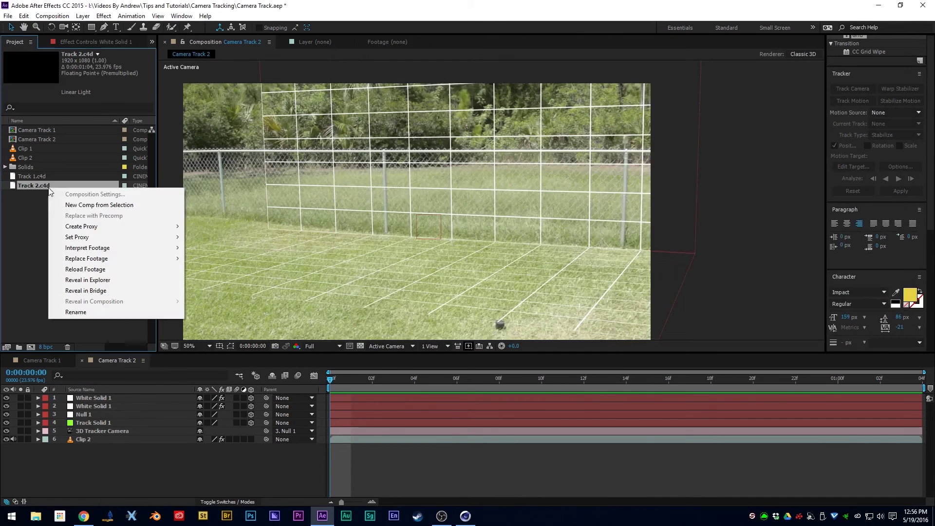
left_click(24, 16)
In Cinema 4D Lite, add an extruded Text object and apply the green material to it.
left_click(44, 182)
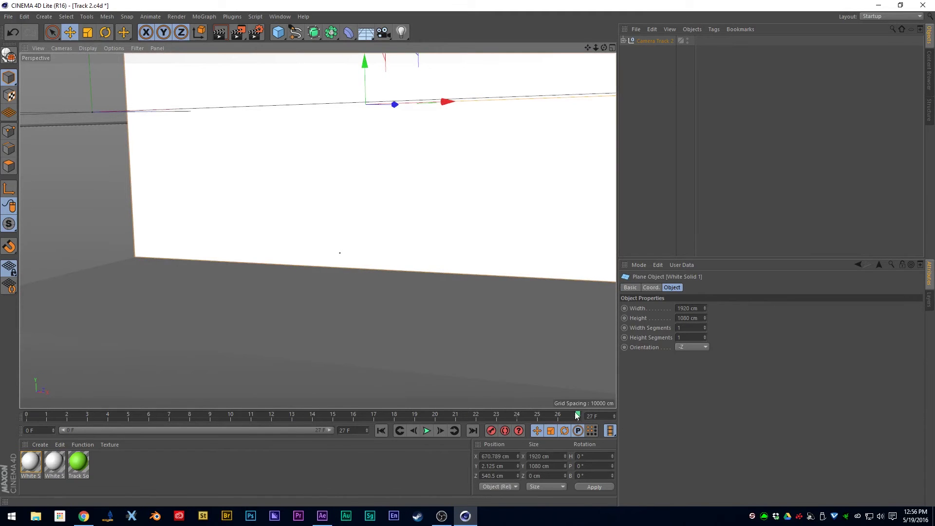
left_click_drag(576, 416, 8, 402)
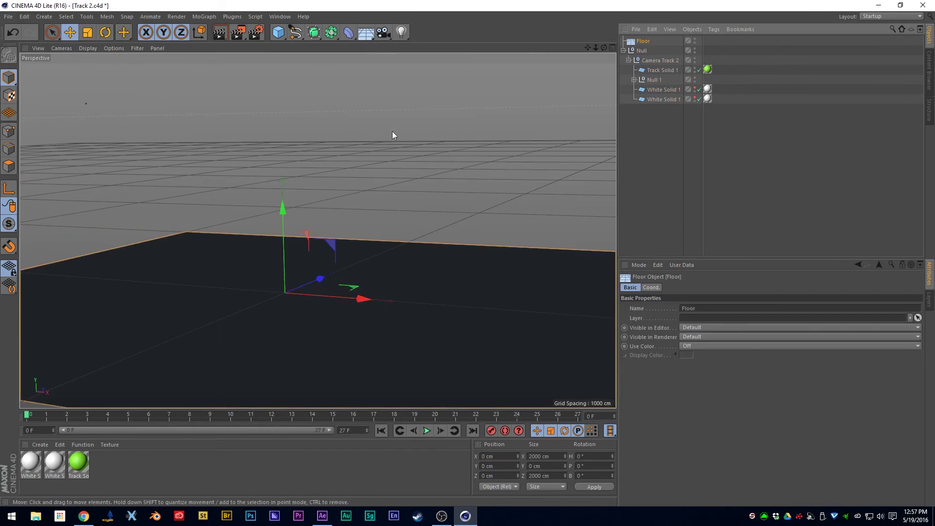
left_click_drag(296, 32, 303, 40)
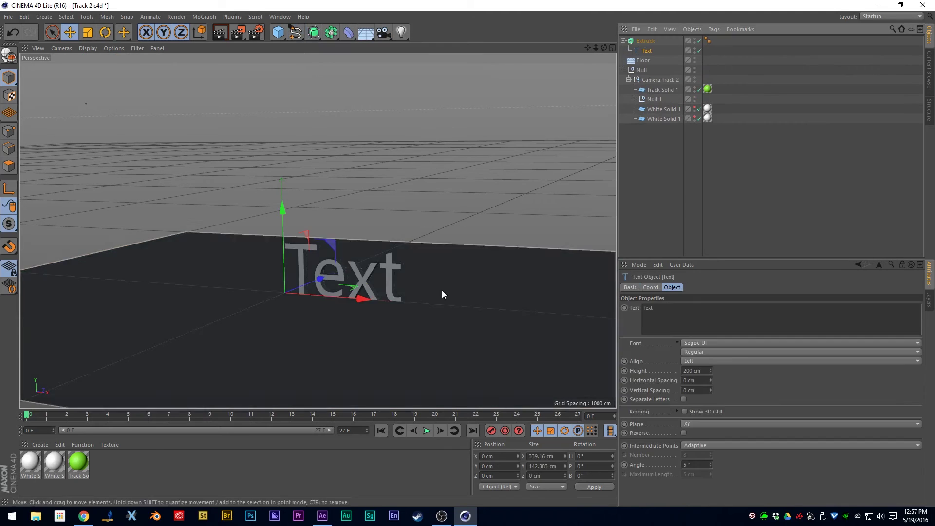
left_click(349, 32, "alt")
left_click_drag(78, 461, 646, 40)
Delete the White Solids and the Floor from the Cinema 4D scene.
left_click(676, 117, "shift")
key("Delete")
left_click(253, 332)
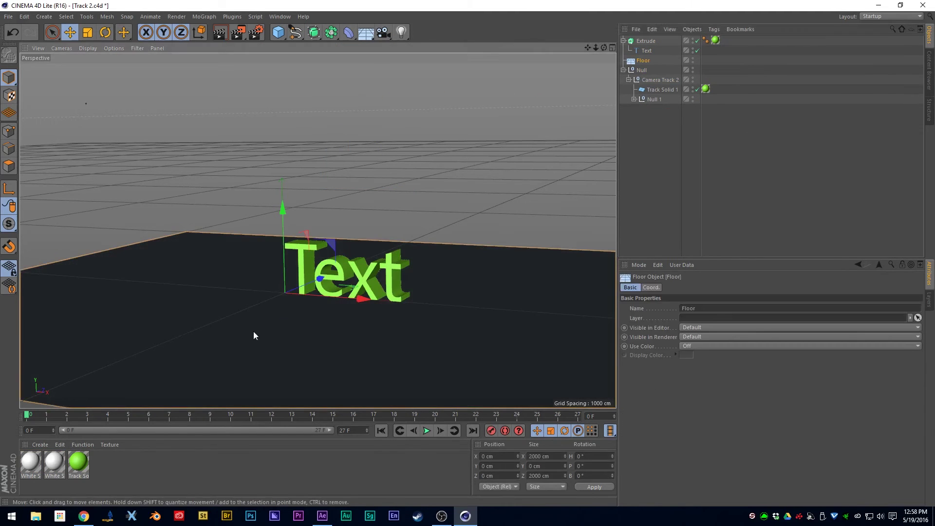
key("Delete")
left_click(322, 516)
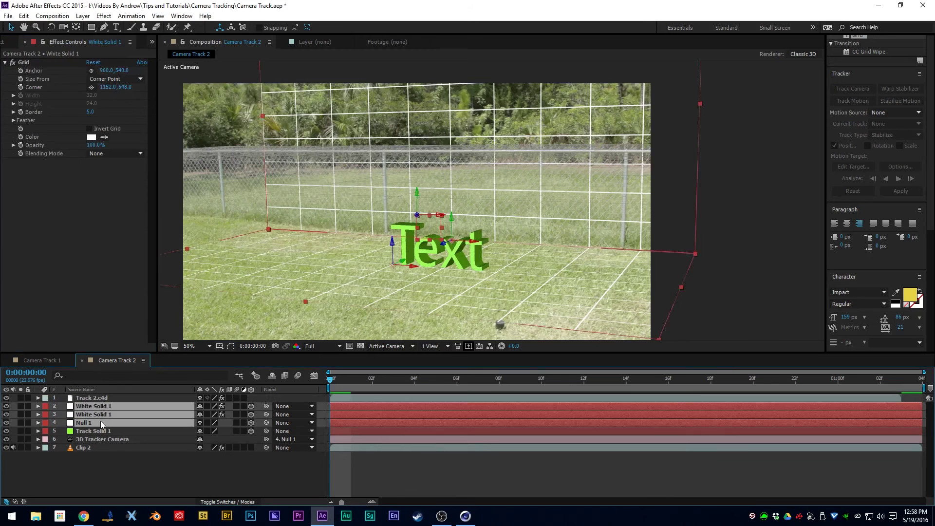
Check the Cineware renderer setting for Track 2.c4d, then switch to the Camera Track 1 comp.
left_click(117, 124)
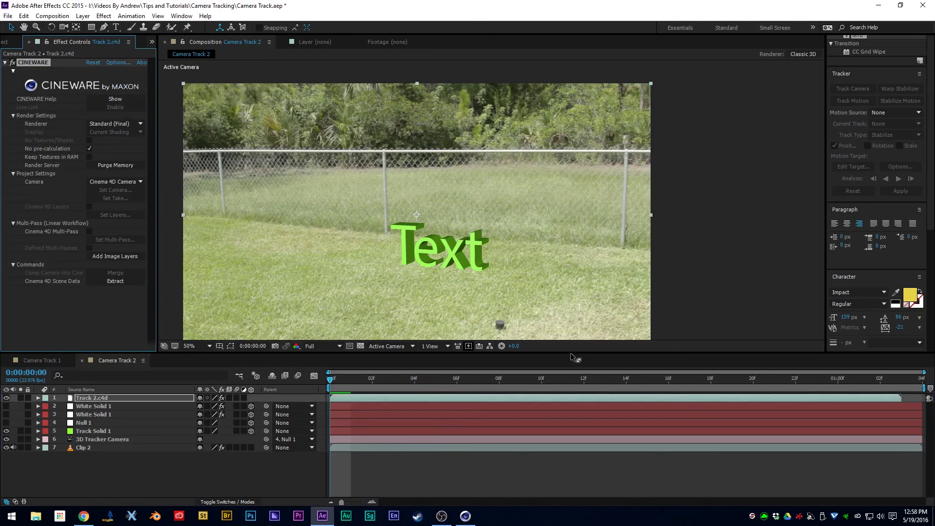
left_click(49, 360)
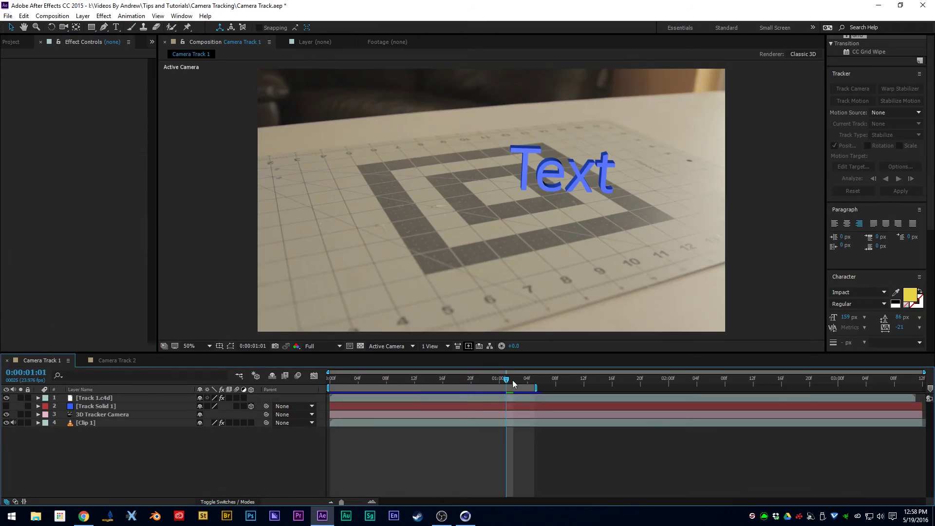